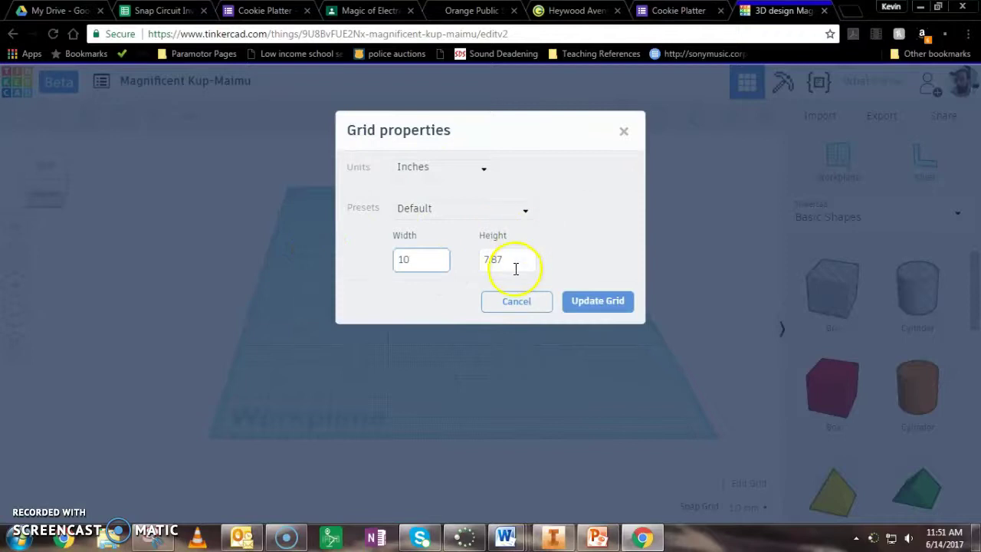
# - Apply the 10-inch grid width and place a solid box sized 6 by 6 in on the workplane
pyautogui.click(585, 305)
pyautogui.moveTo(835, 390); pyautogui.dragTo(427, 312)
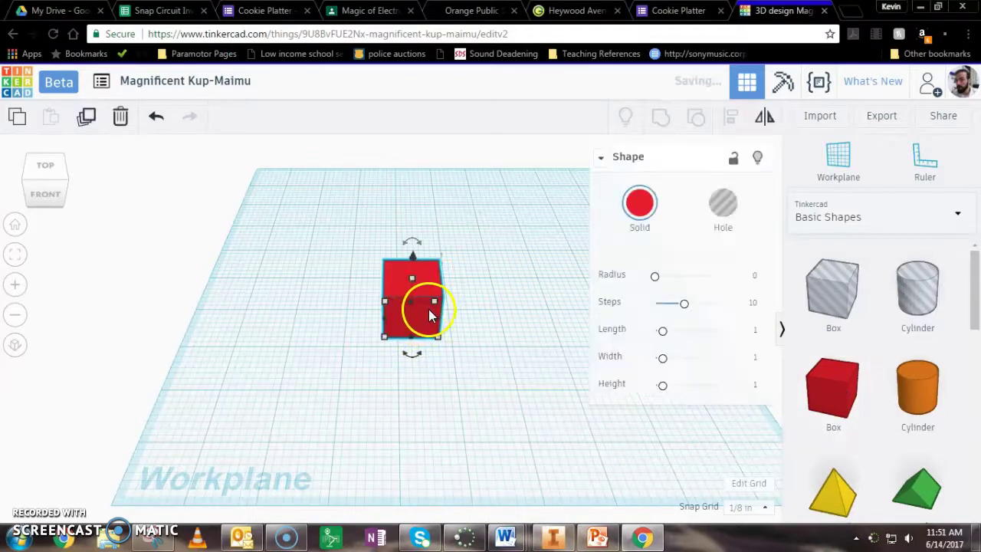
pyautogui.click(441, 337)
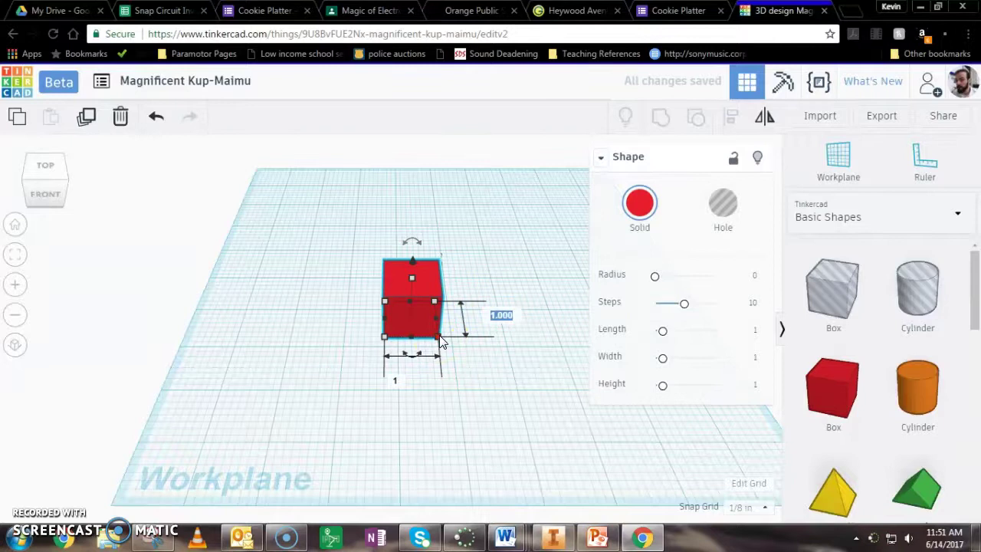
pyautogui.write('6')
pyautogui.press('Return')
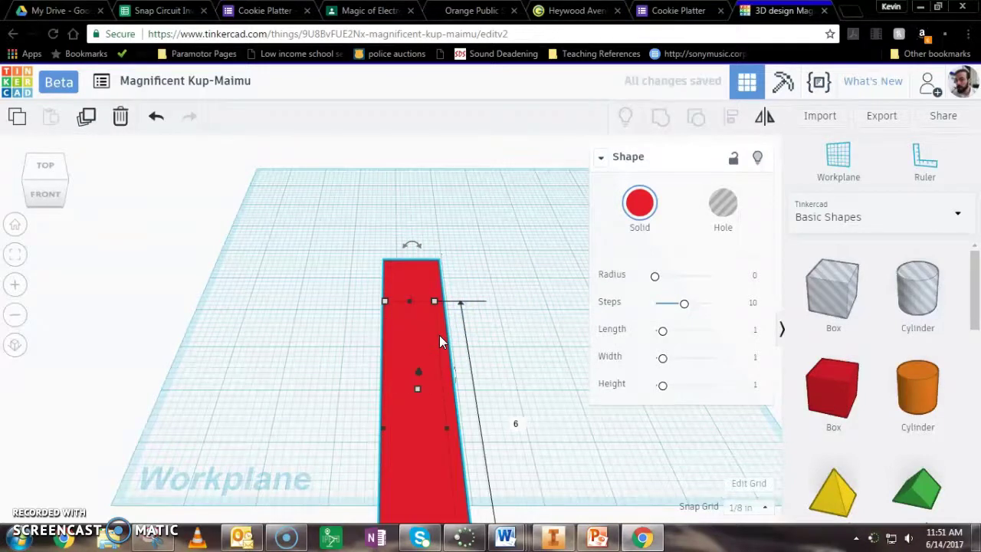
pyautogui.press('Return')
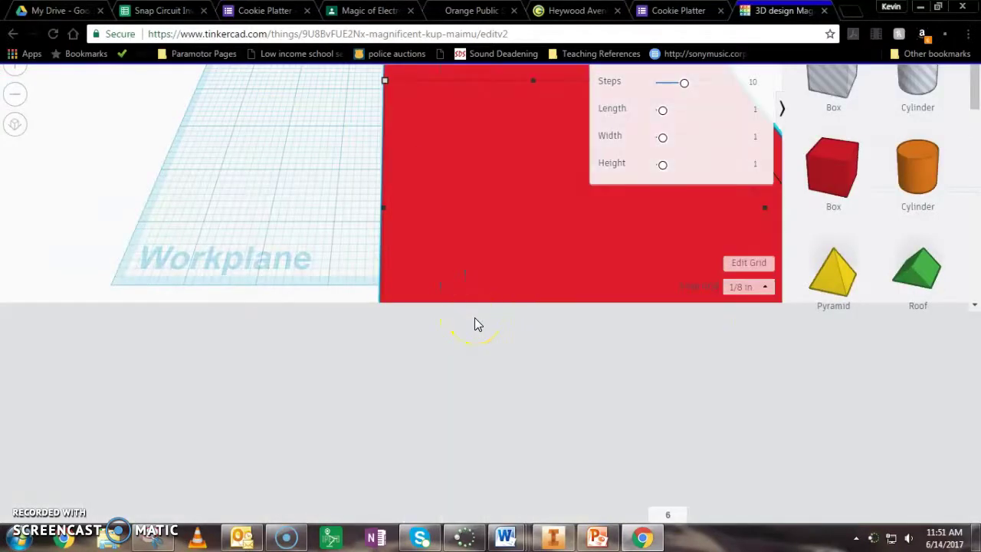
# - Move the oversized red box back so that it sits fully on the workplane
pyautogui.scroll(2, 444, 232)
pyautogui.scroll(-6, 438, 237)
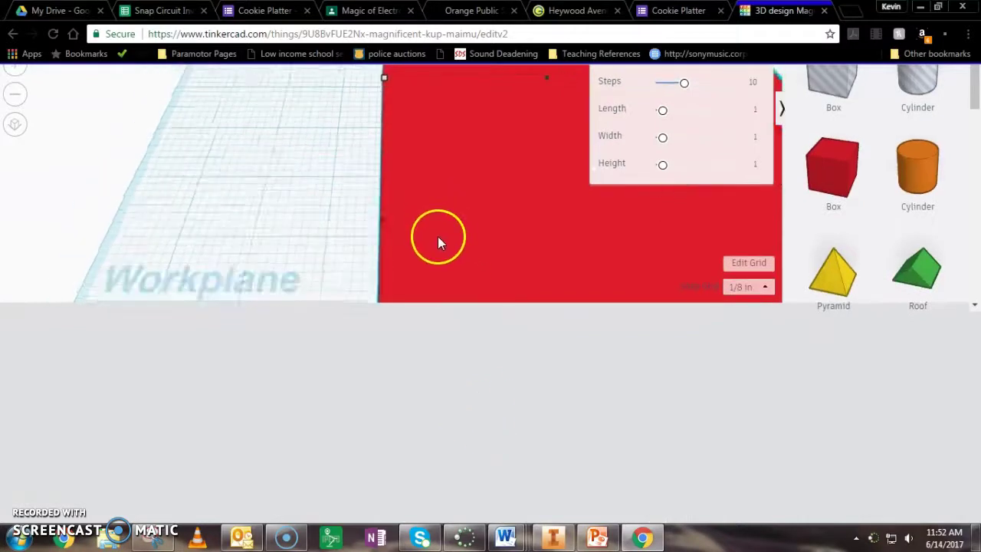
pyautogui.scroll(-3, 537, 305)
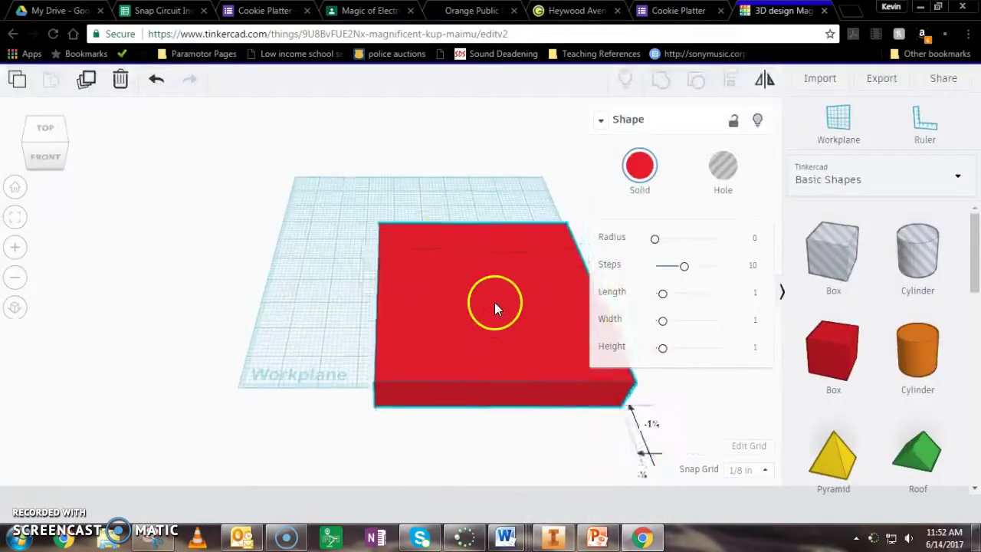
pyautogui.click(429, 254)
pyautogui.moveTo(430, 256)
pyautogui.mouseDown()
pyautogui.moveTo(439, 234)
pyautogui.moveTo(430, 253)
pyautogui.mouseUp()
# - Set the snap grid to 1/2 in and centre the red box on the workplane
pyautogui.click(738, 467)
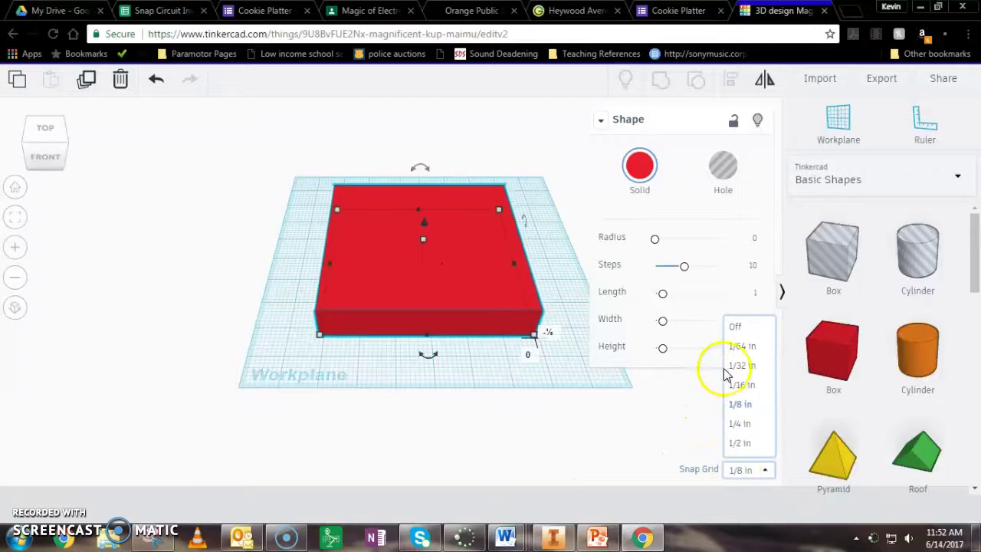
pyautogui.click(738, 444)
pyautogui.moveTo(457, 299); pyautogui.dragTo(449, 269)
pyautogui.moveTo(432, 347); pyautogui.dragTo(430, 378)
pyautogui.moveTo(440, 382); pyautogui.dragTo(380, 348, button='middle')
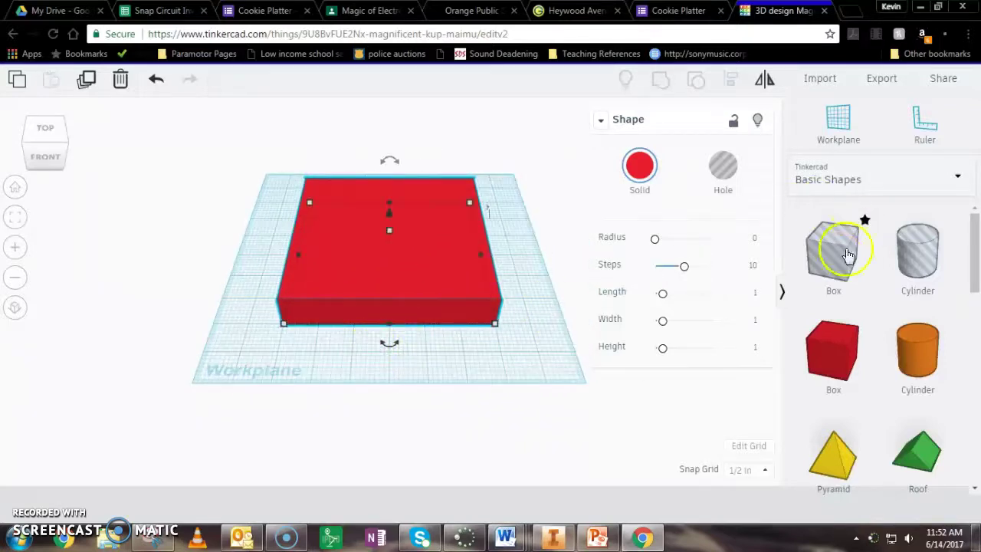
# - Add a box hole sized 4 by 4 in and centre it inside the red box
pyautogui.moveTo(837, 266); pyautogui.dragTo(336, 221)
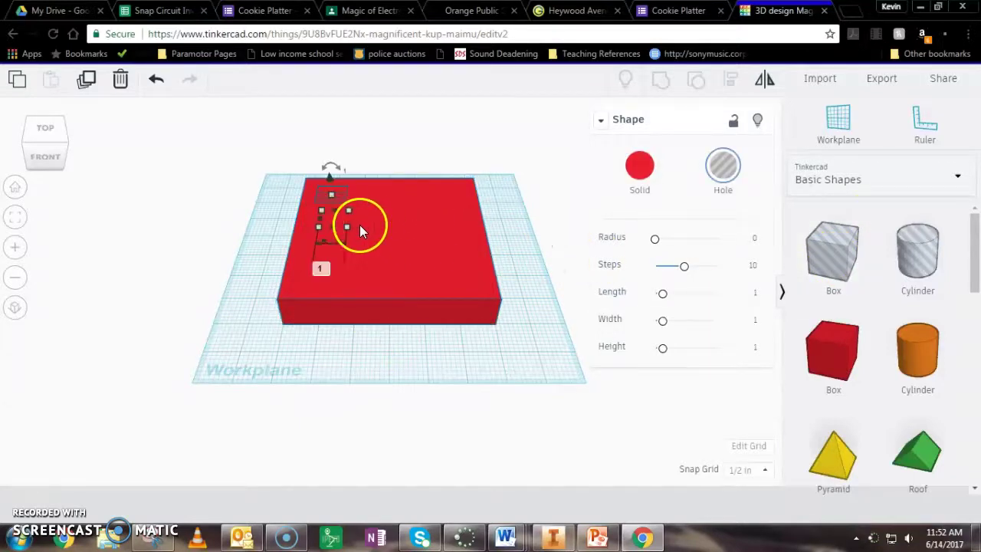
pyautogui.press('Tab')
pyautogui.press('Tab')
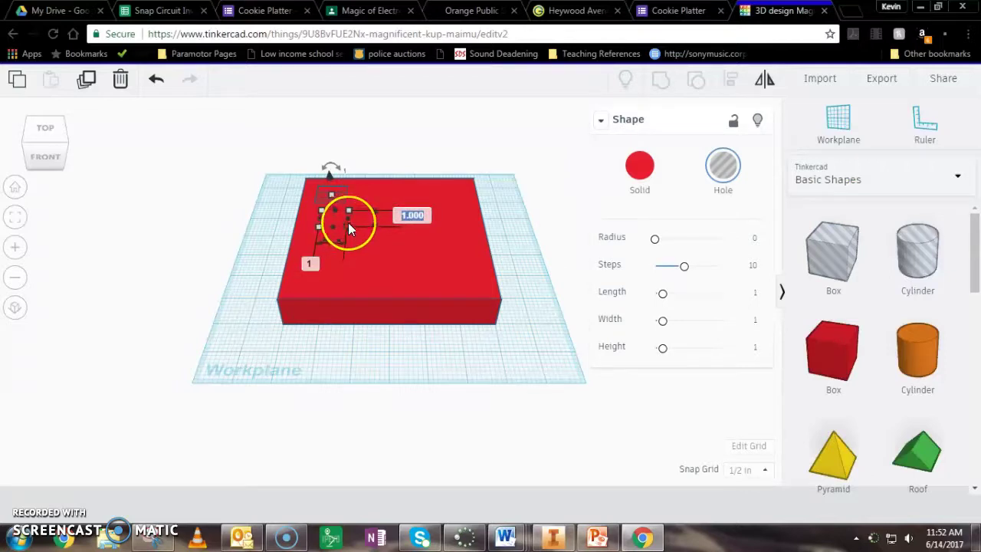
pyautogui.write('4')
pyautogui.press('Tab')
pyautogui.write('4')
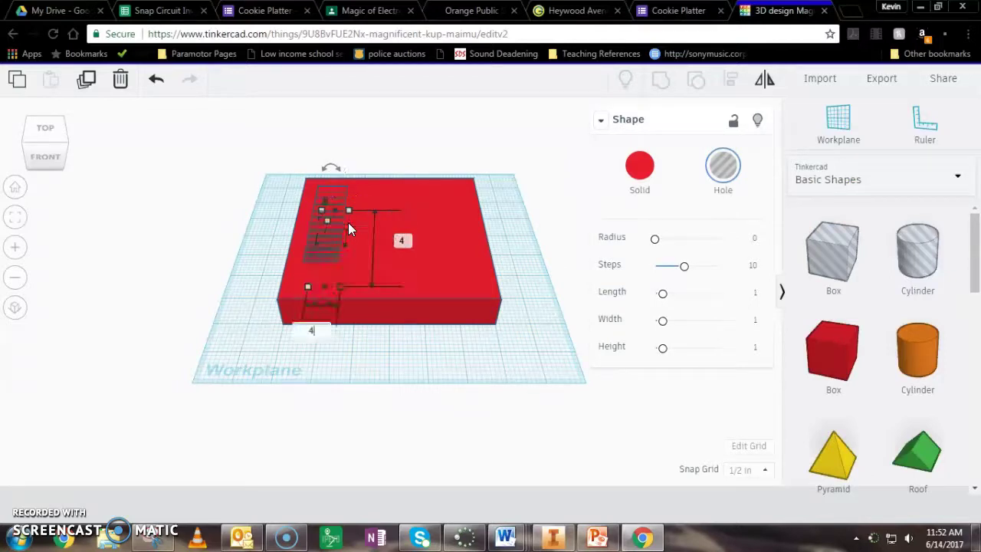
pyautogui.press('Return')
pyautogui.moveTo(380, 234); pyautogui.dragTo(399, 248)
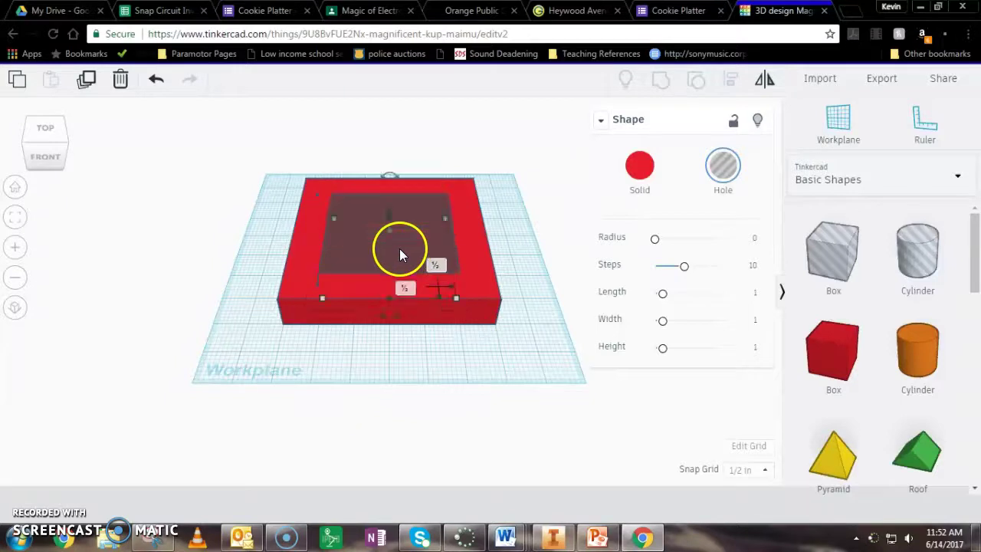
# - Select the red box together with the hole box and group them to cut a square opening
pyautogui.moveTo(498, 205); pyautogui.dragTo(526, 351, button='right')
pyautogui.keyDown('shift'); pyautogui.click(488, 267); pyautogui.keyUp('shift')
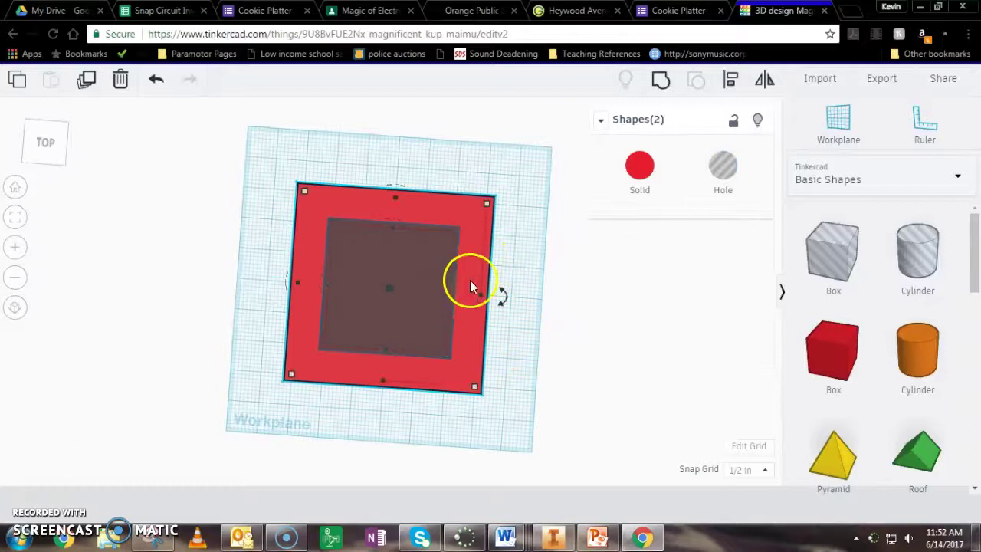
pyautogui.moveTo(252, 158); pyautogui.dragTo(517, 443)
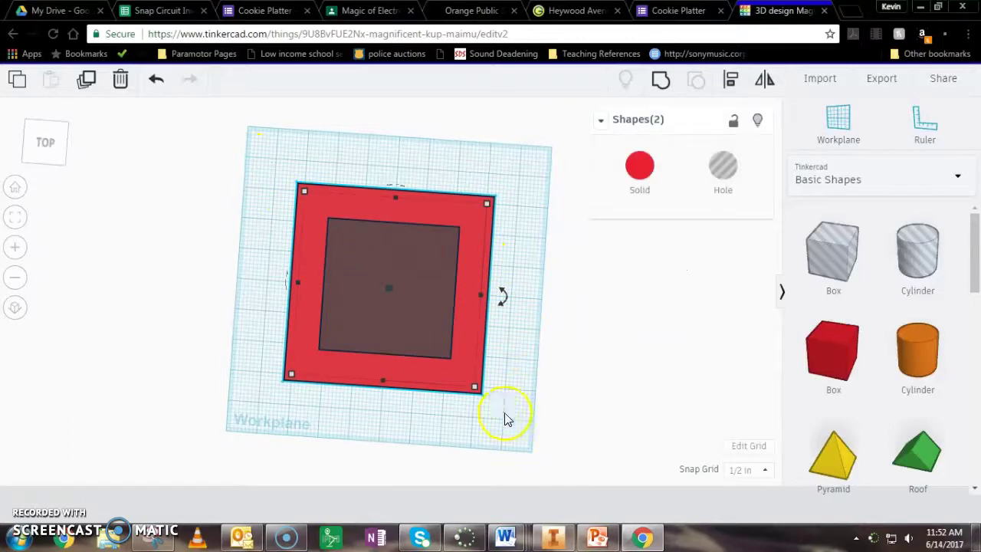
pyautogui.keyDown('shift'); pyautogui.click(478, 307); pyautogui.keyUp('shift')
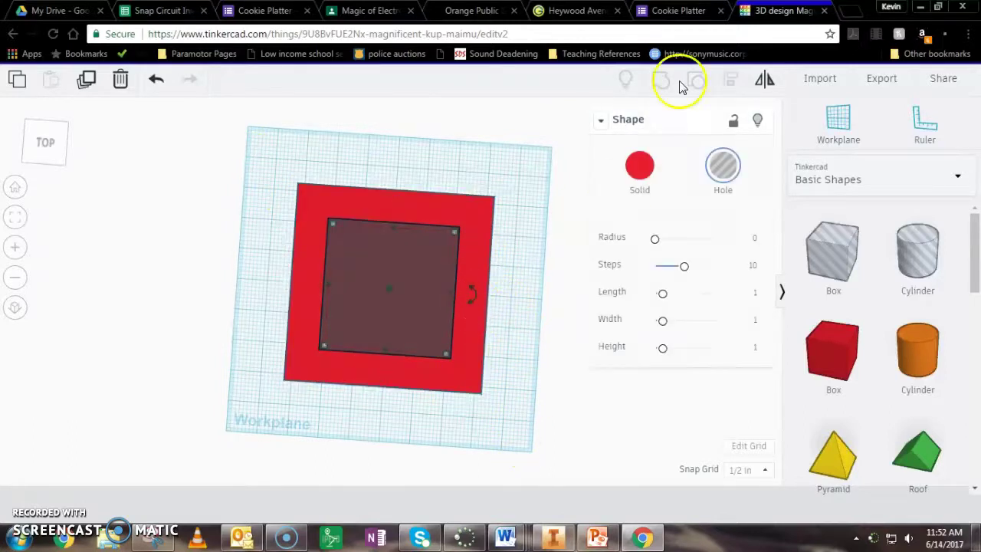
pyautogui.click(723, 164)
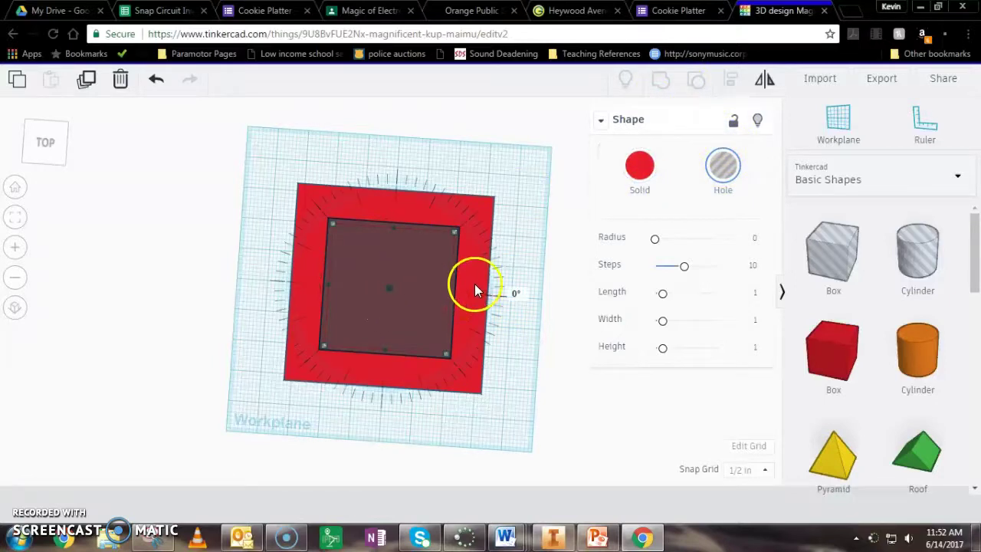
pyautogui.click(486, 206)
pyautogui.keyDown('shift'); pyautogui.click(423, 283); pyautogui.keyUp('shift')
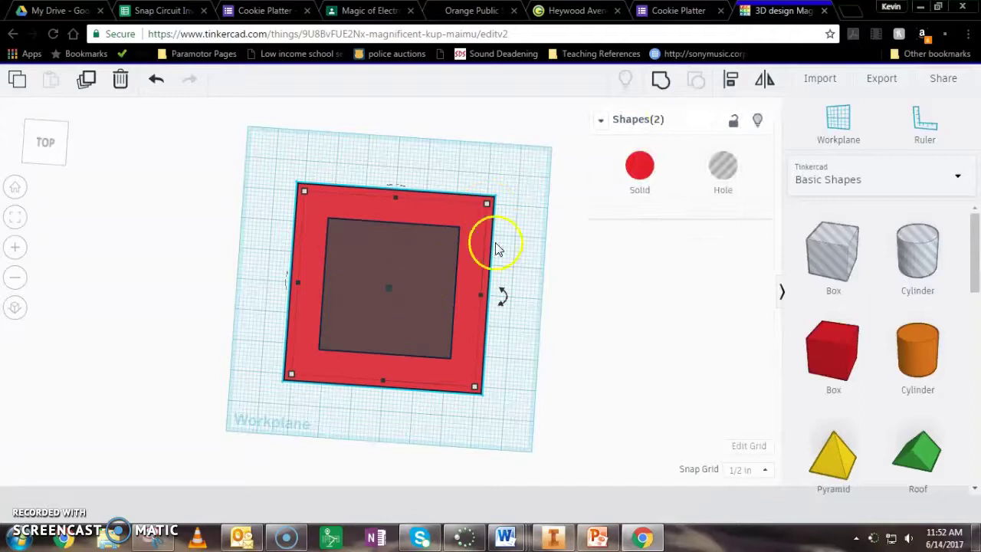
pyautogui.click(657, 89)
# - Place a solid cylinder at the front-right corner of the red frame and size it 2 by 2 in
pyautogui.moveTo(473, 361); pyautogui.dragTo(705, 344, button='right')
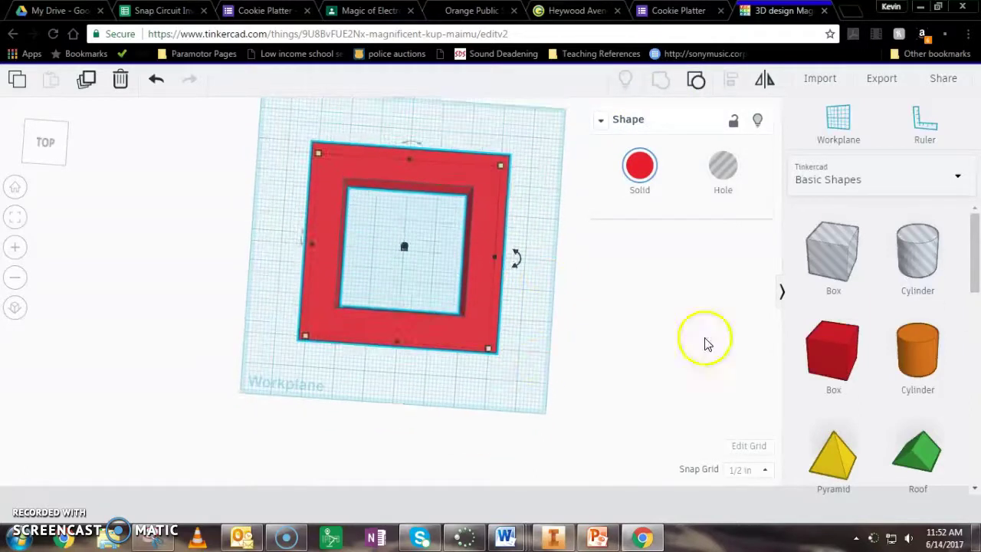
pyautogui.click(482, 335)
pyautogui.click(488, 394)
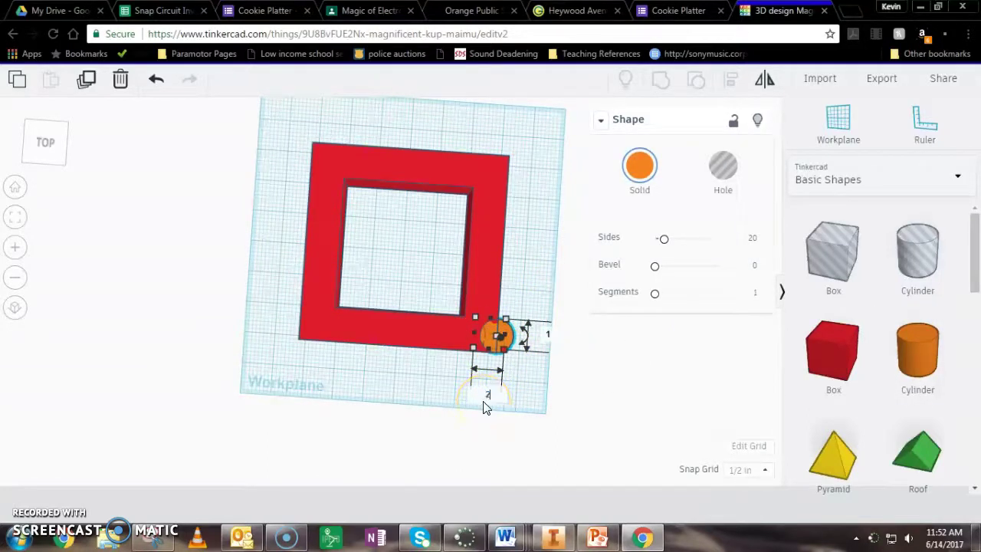
pyautogui.press('Tab')
pyautogui.write('2')
pyautogui.press('Return')
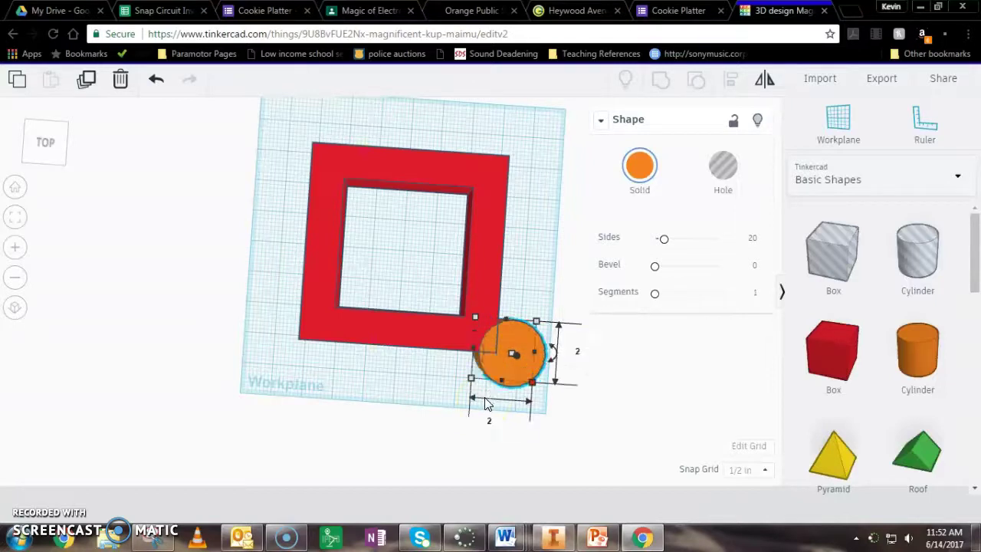
# - Centre the cylinder on the frame's corner and paste three copies of it, one on each remaining corner
pyautogui.moveTo(529, 367); pyautogui.dragTo(540, 153)
pyautogui.hotkey('ctrl', 'c')
pyautogui.hotkey('ctrl', 'v')
pyautogui.hotkey('ctrl', 'v')
pyautogui.hotkey('ctrl', 'v')
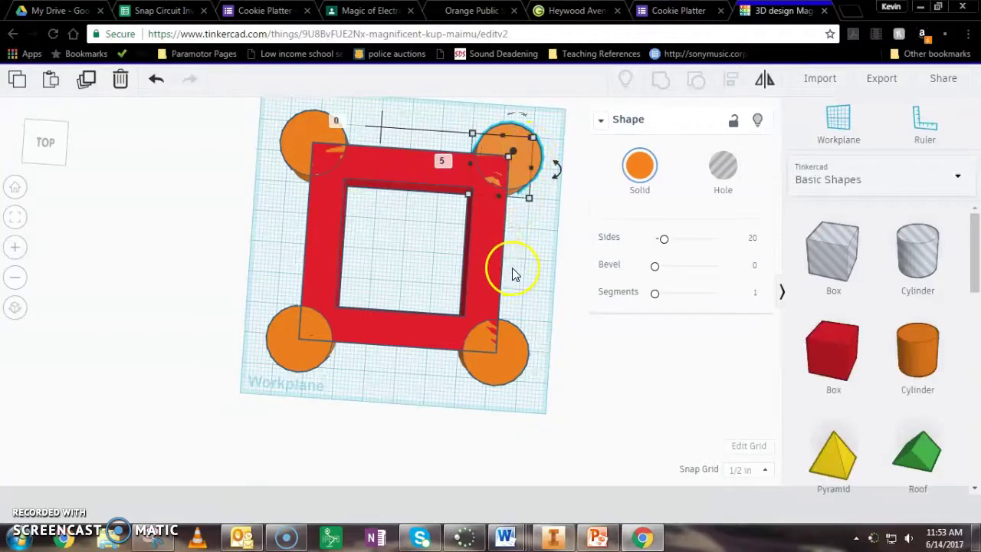
# - Set the height of the front-left corner cylinder to 6 in
pyautogui.moveTo(522, 291); pyautogui.dragTo(532, 225, button='middle')
pyautogui.moveTo(525, 351); pyautogui.dragTo(490, 264, button='right')
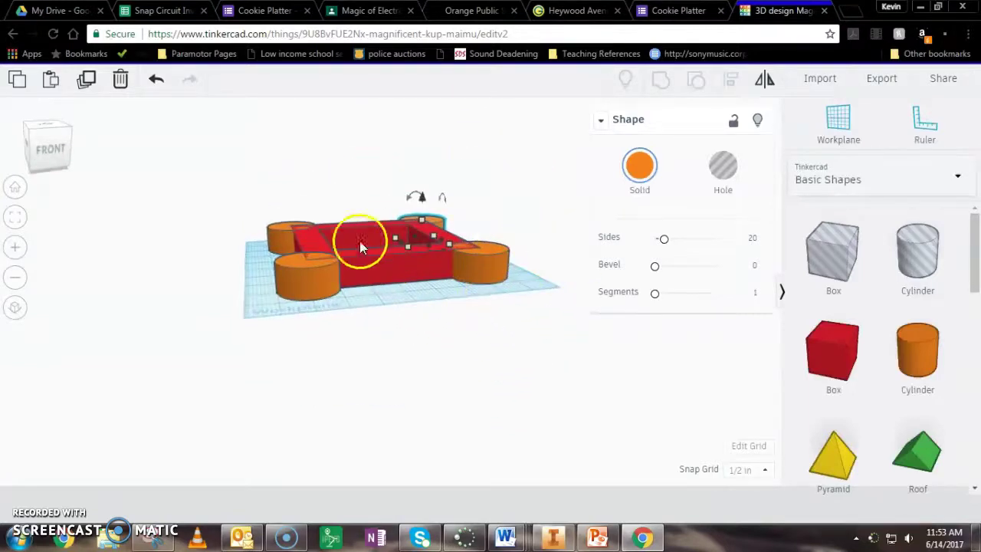
pyautogui.click(428, 301)
pyautogui.moveTo(429, 300); pyautogui.dragTo(494, 300, button='right')
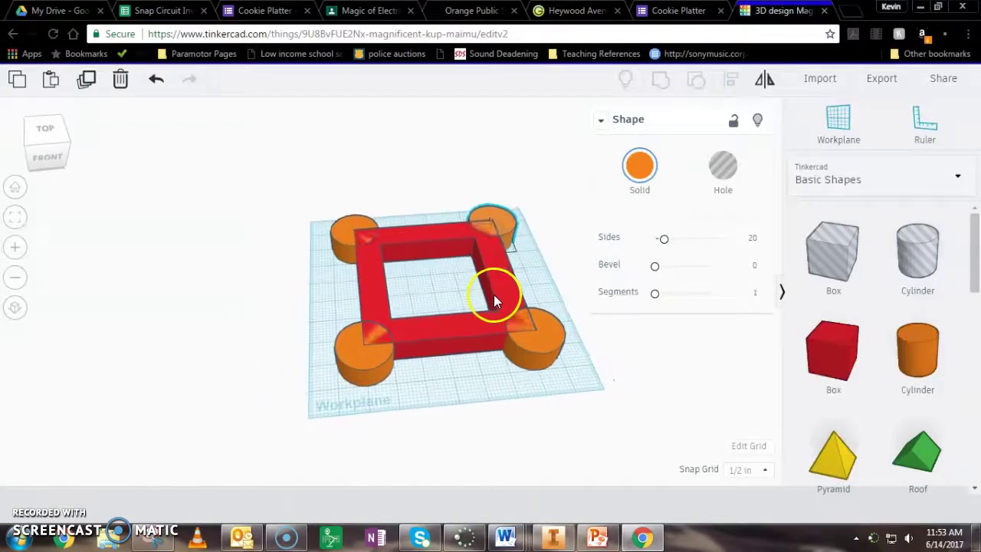
pyautogui.click(356, 361)
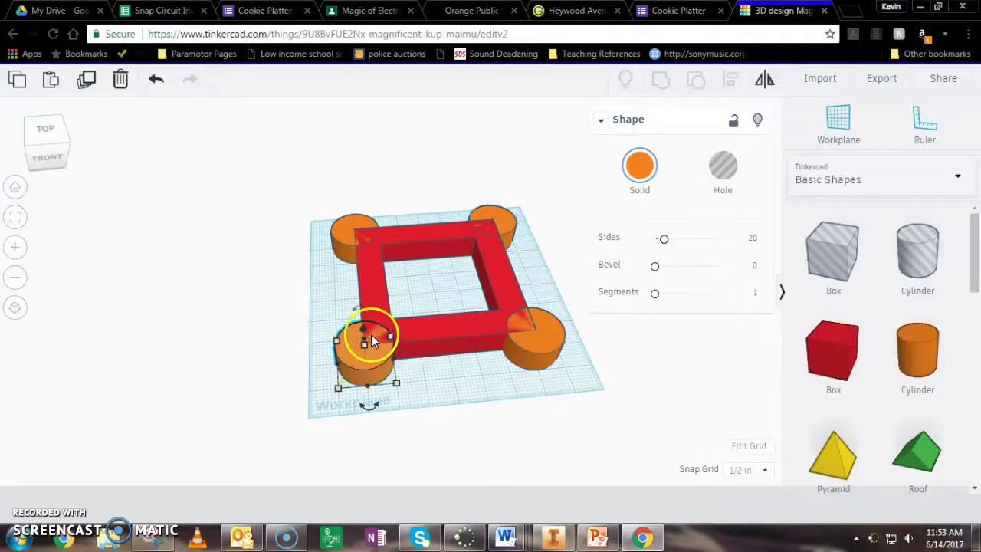
pyautogui.click(427, 351)
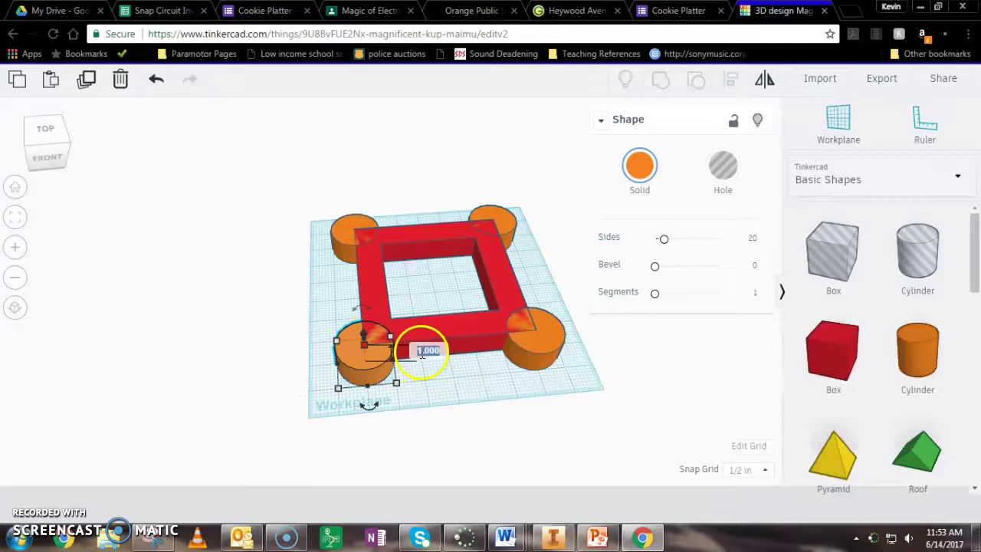
pyautogui.write('8')
pyautogui.press('Return')
pyautogui.write('6')
pyautogui.press('Return')
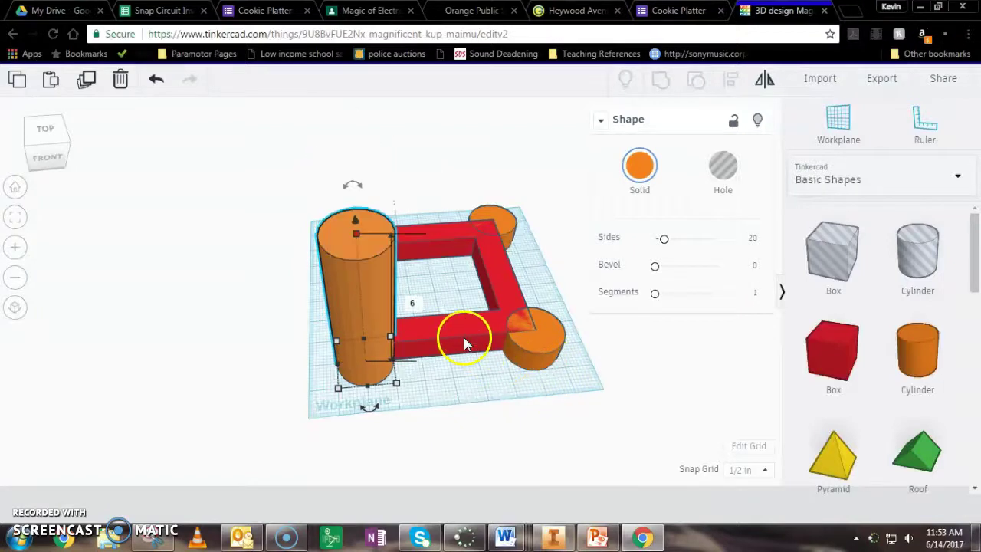
# - Set the height of the front-right corner cylinder to 6 in
pyautogui.click(534, 343)
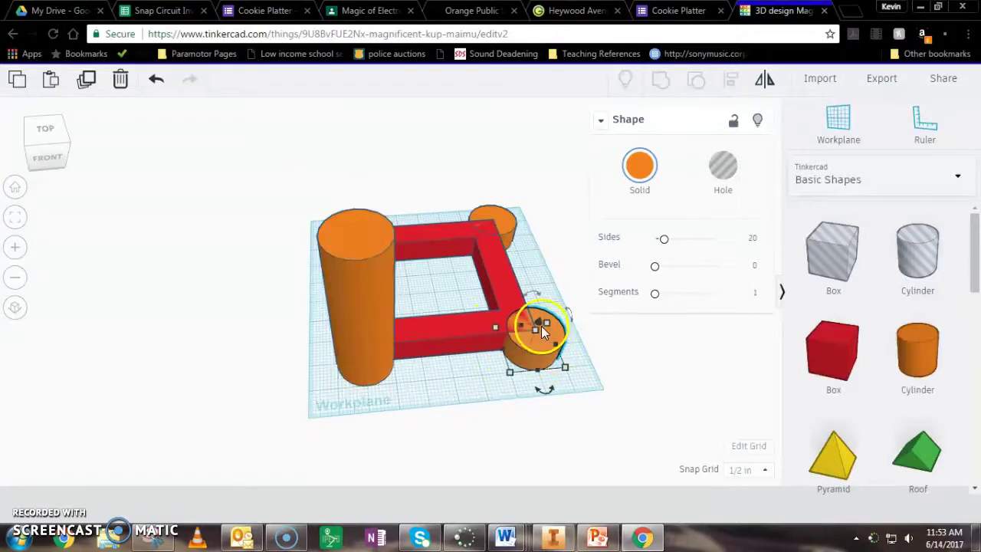
pyautogui.moveTo(535, 332)
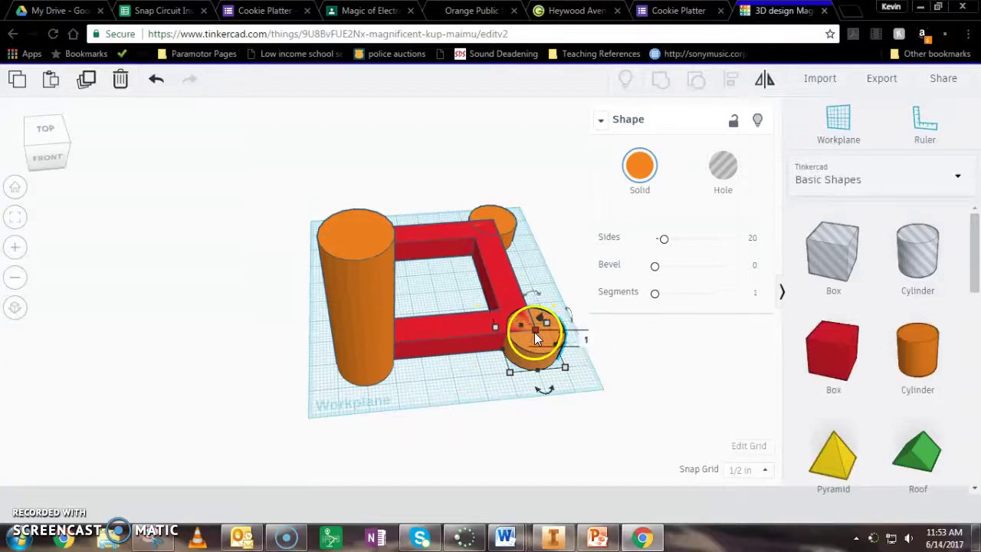
pyautogui.click(587, 338)
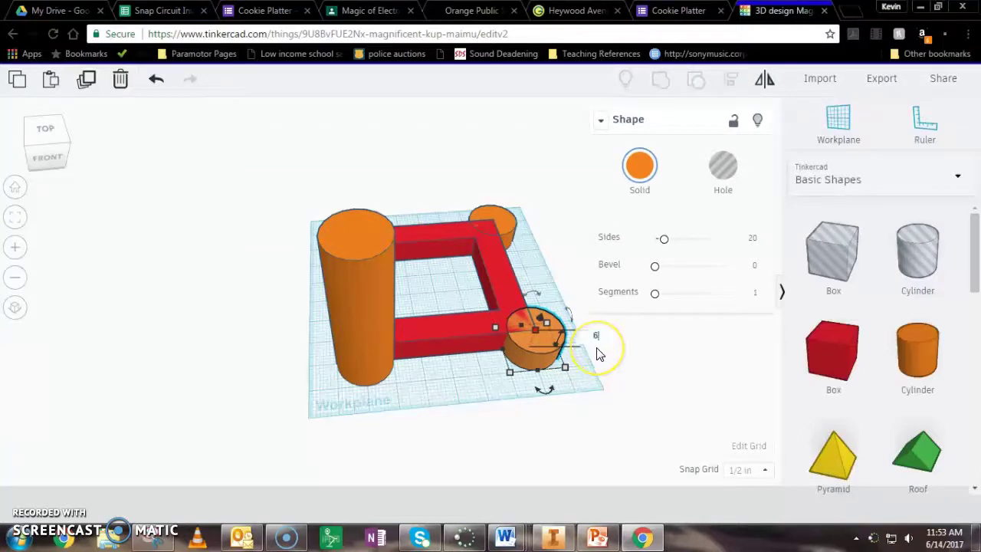
pyautogui.write('6')
pyautogui.press('Return')
# - Set the height of the back-right corner cylinder to 6 in
pyautogui.moveTo(432, 423); pyautogui.dragTo(672, 391, button='right')
pyautogui.click(221, 288)
pyautogui.click(248, 289)
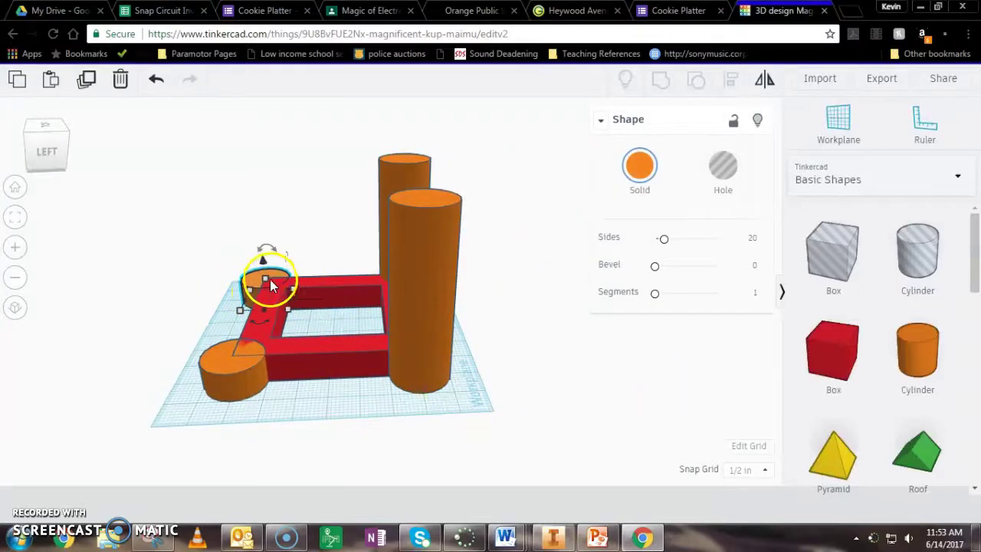
pyautogui.click(325, 290)
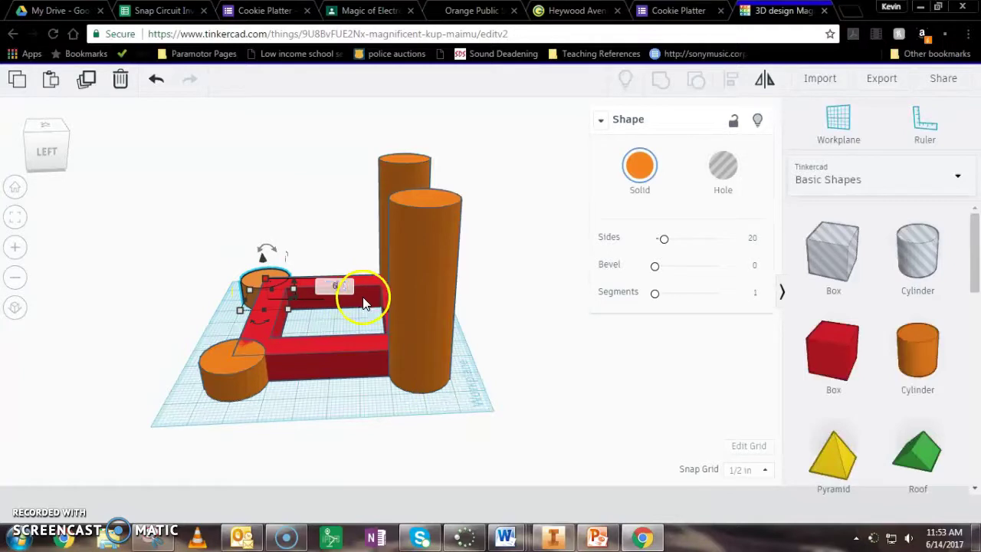
pyautogui.write('6')
pyautogui.press('Return')
# - Raise the remaining short cylinder at the back-left corner to the same height as the other three
pyautogui.click(235, 368)
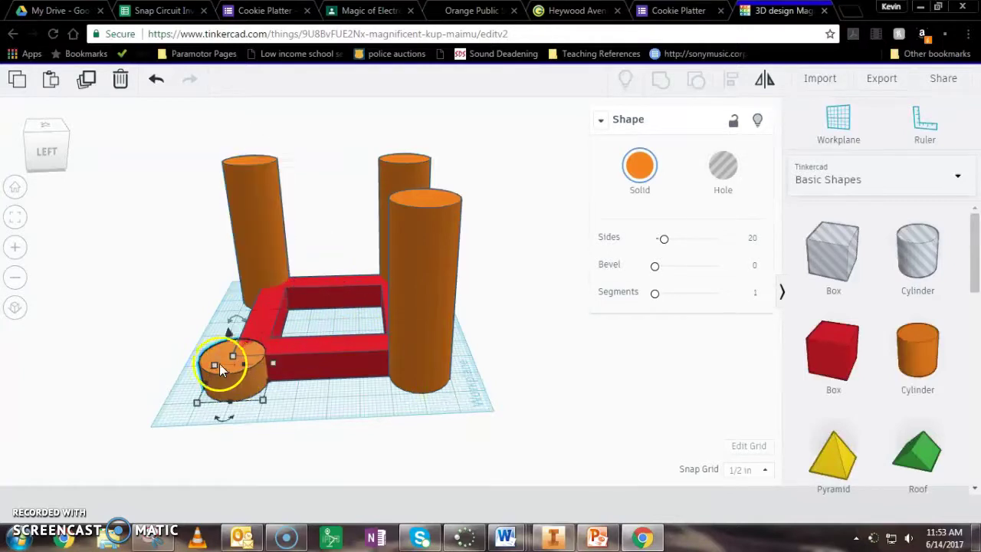
pyautogui.click(297, 371)
pyautogui.click(250, 380)
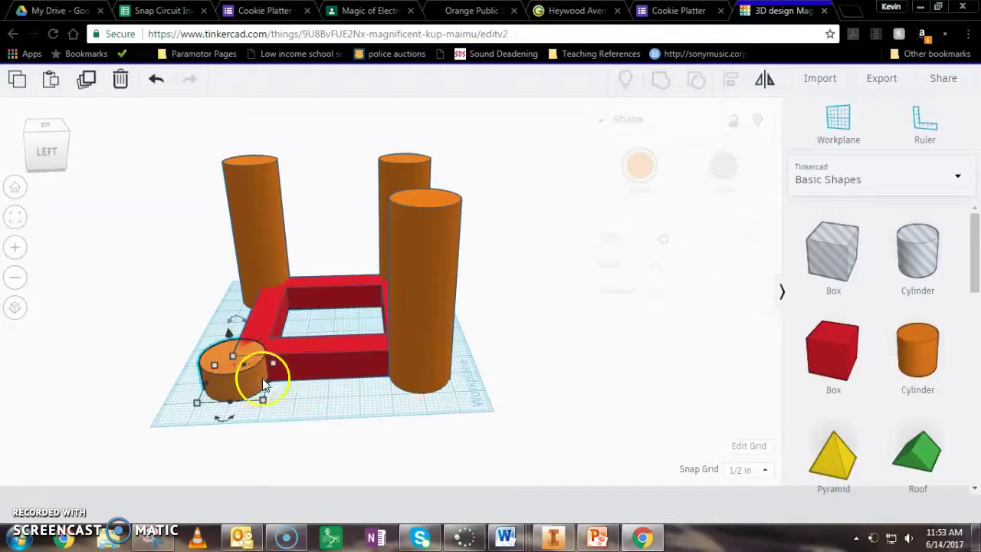
pyautogui.moveTo(234, 357)
pyautogui.click(296, 370)
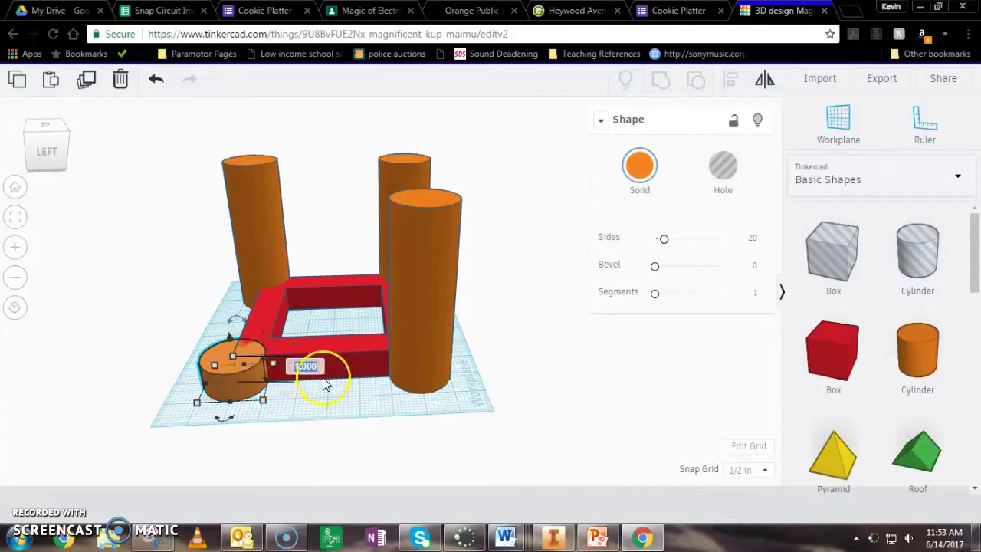
pyautogui.press('Return')
# - Increase the height of the red wall frame so its top sits slightly below the tops of the corner towers
pyautogui.moveTo(364, 383); pyautogui.dragTo(124, 379, button='right')
pyautogui.click(432, 360)
pyautogui.moveTo(453, 323)
pyautogui.click(506, 331)
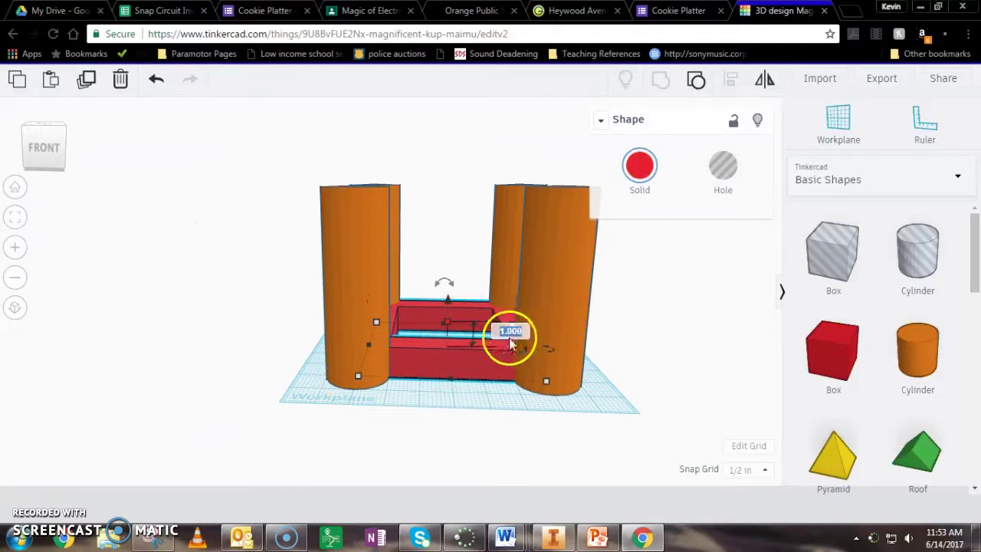
pyautogui.press('Return')
pyautogui.moveTo(246, 350); pyautogui.dragTo(609, 335, button='right')
pyautogui.moveTo(534, 303); pyautogui.dragTo(427, 273, button='right')
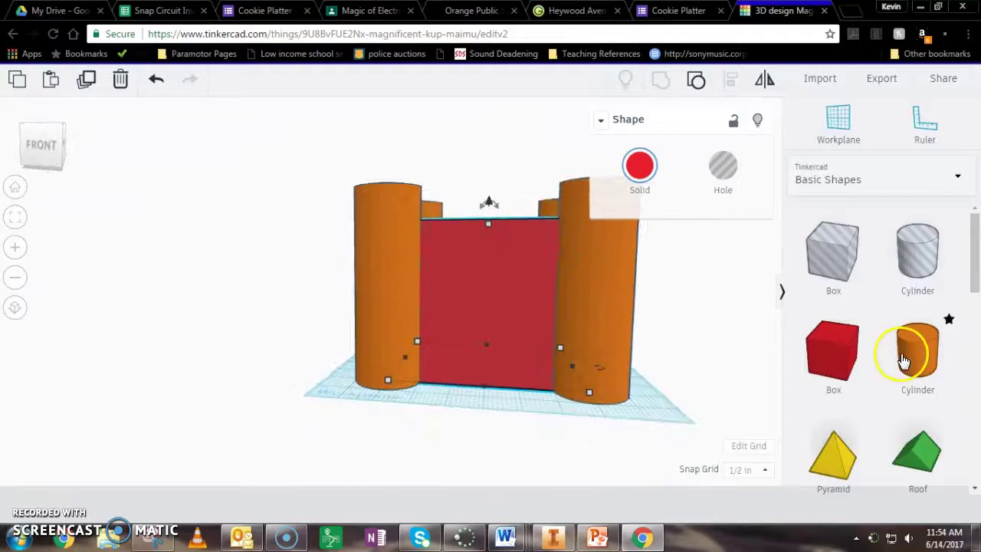
# - Place a round roof shape at the middle of the front wall and set its height to 3 in
pyautogui.scroll(-3, 904, 350)
pyautogui.scroll(-2, 899, 369)
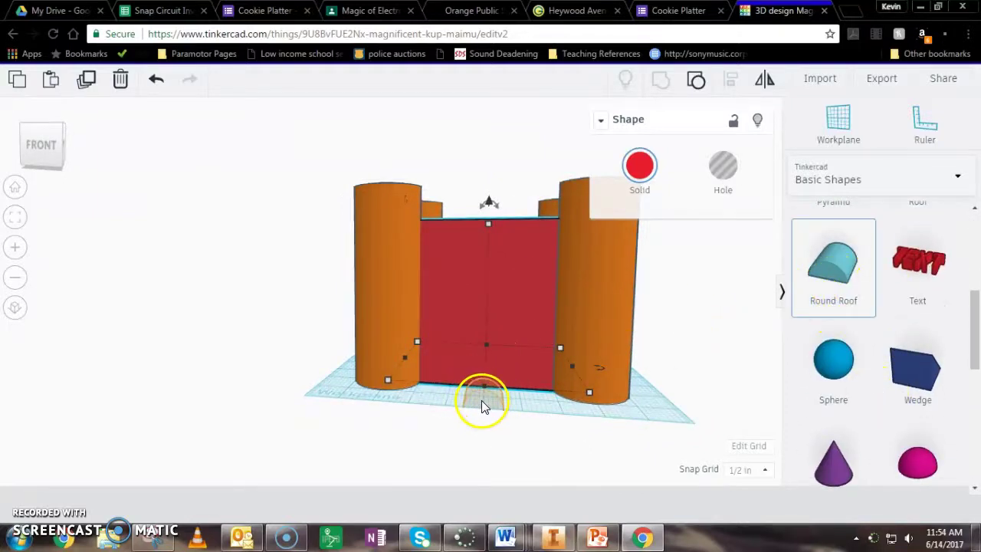
pyautogui.moveTo(484, 400); pyautogui.dragTo(482, 401)
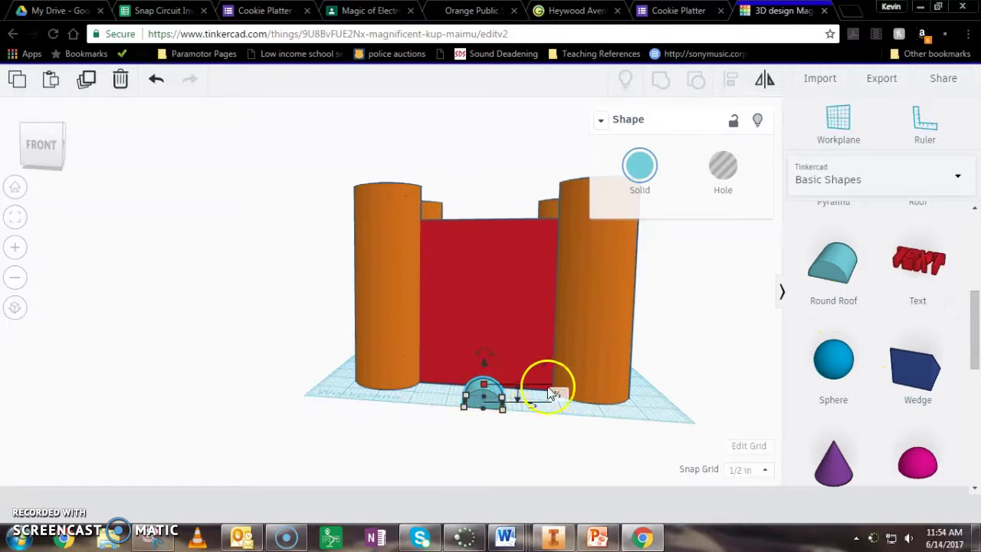
pyautogui.click(558, 395)
pyautogui.write('2')
pyautogui.press('Return')
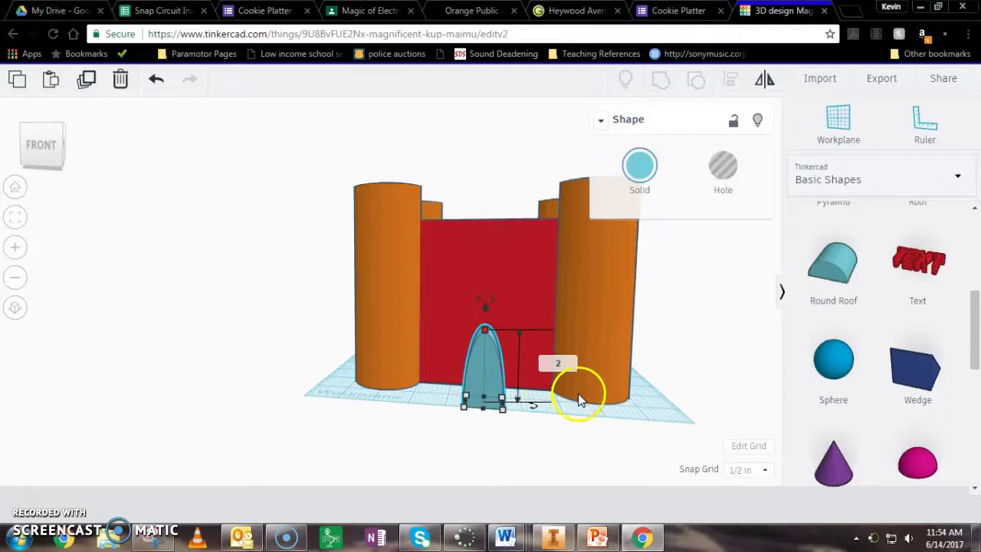
pyautogui.click(546, 362)
pyautogui.write('3')
pyautogui.press('Return')
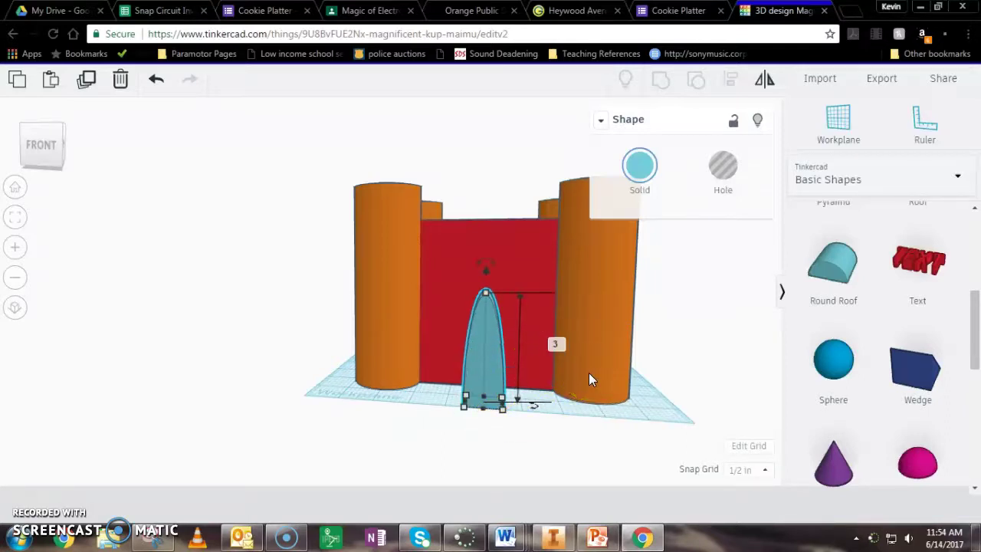
# - Turn the round roof shape into a hole and move it back into the front wall
pyautogui.click(702, 188)
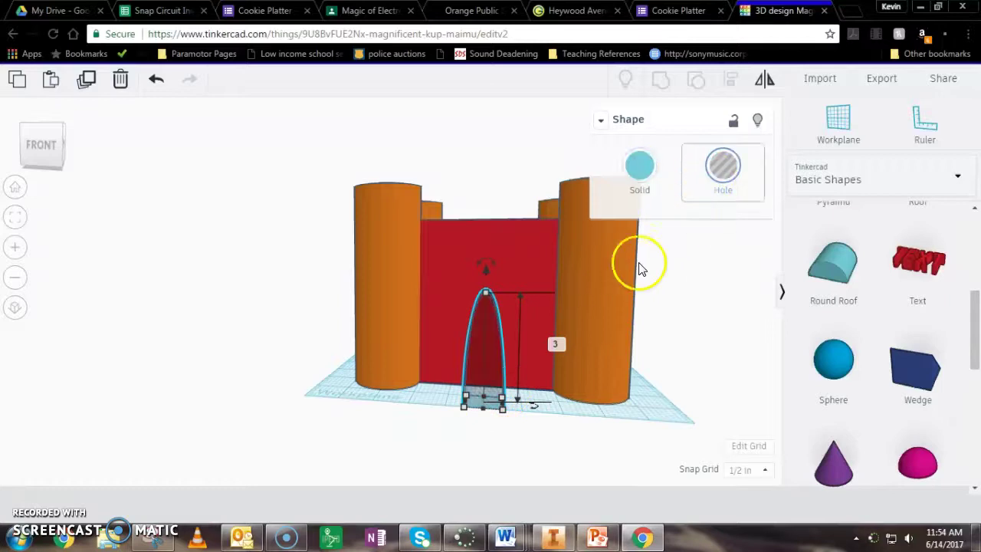
pyautogui.moveTo(478, 403); pyautogui.dragTo(486, 387)
pyautogui.moveTo(486, 387); pyautogui.dragTo(499, 437, button='right')
# - Resize the arch-shaped hole to 2 in deep and 2 in wide so it passes through the front wall
pyautogui.moveTo(460, 325)
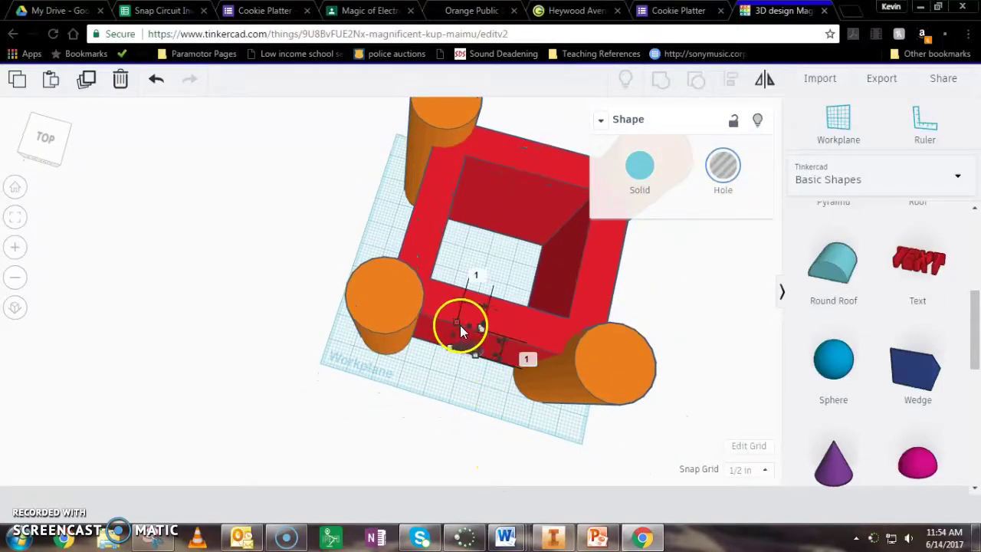
pyautogui.click(405, 318)
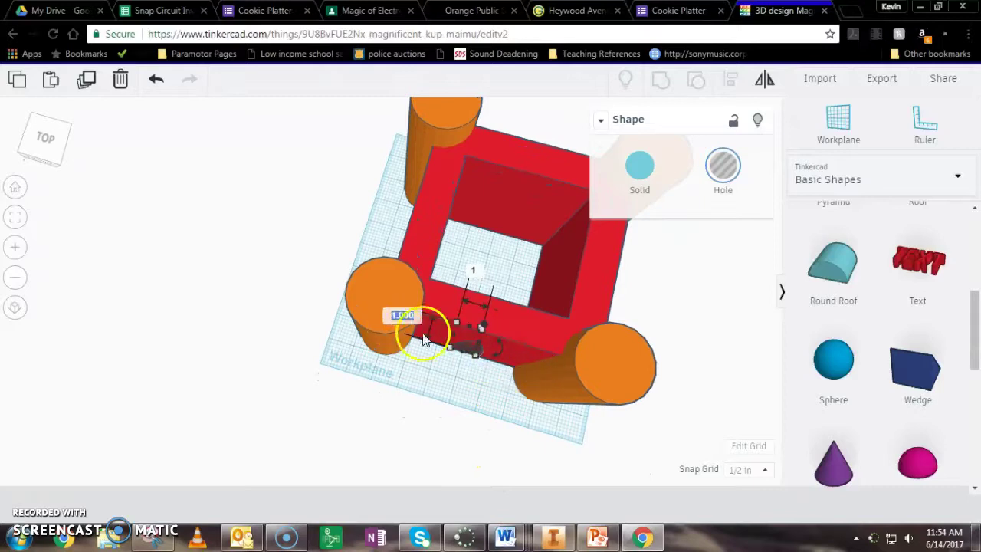
pyautogui.write('32')
pyautogui.press('BackSpace')
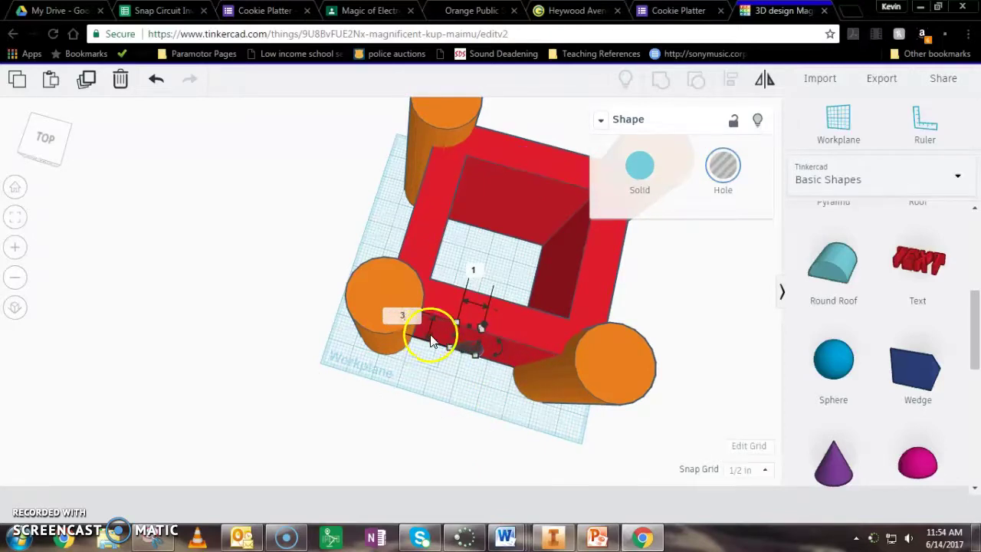
pyautogui.press('Tab')
pyautogui.write('2')
pyautogui.click(447, 334)
pyautogui.moveTo(448, 345); pyautogui.dragTo(478, 358)
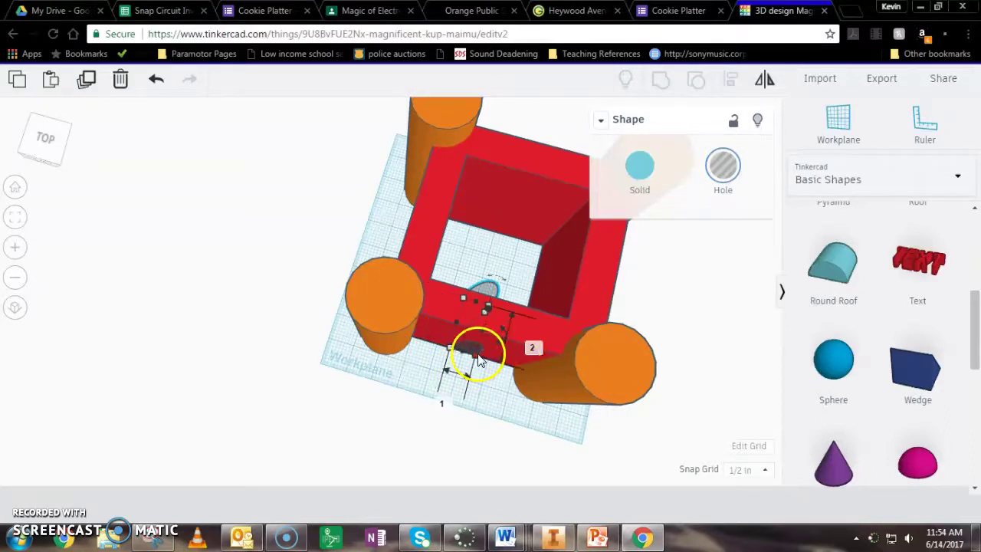
pyautogui.click(445, 402)
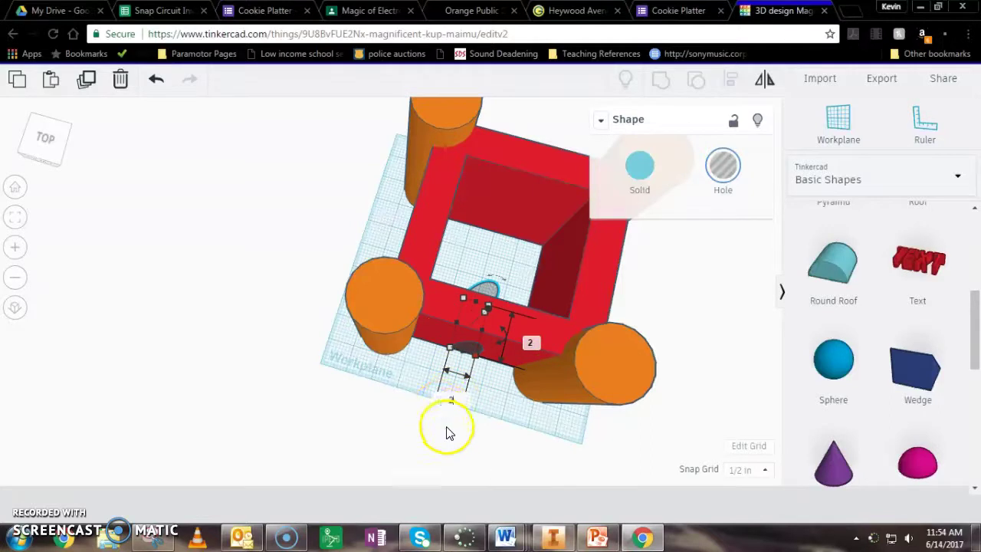
# - Shift the arch hole sideways by 1/2 in to center it, and group it with the wall frame to cut the doorway
pyautogui.moveTo(519, 431); pyautogui.dragTo(497, 391, button='right')
pyautogui.moveTo(496, 391); pyautogui.dragTo(485, 366)
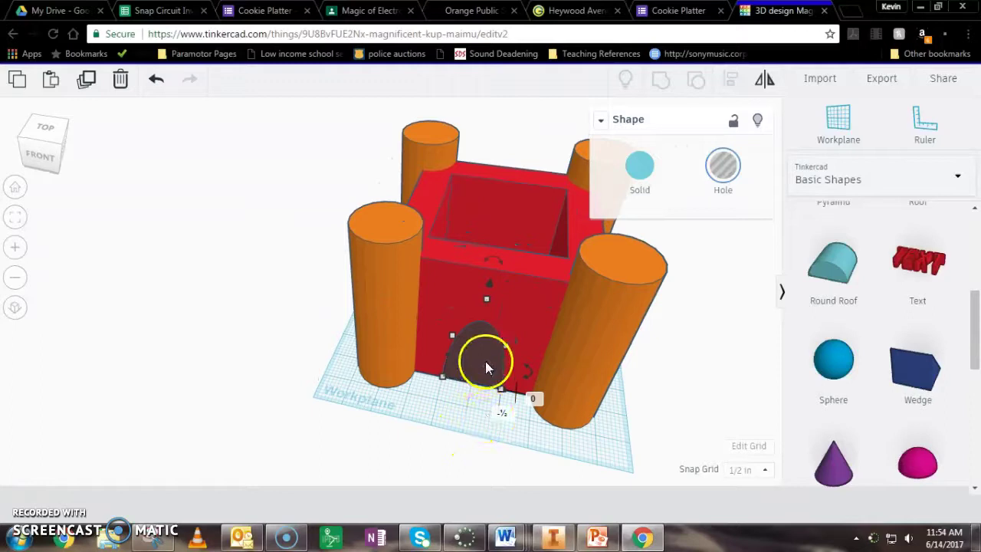
pyautogui.keyDown('shift'); pyautogui.click(440, 270); pyautogui.keyUp('shift')
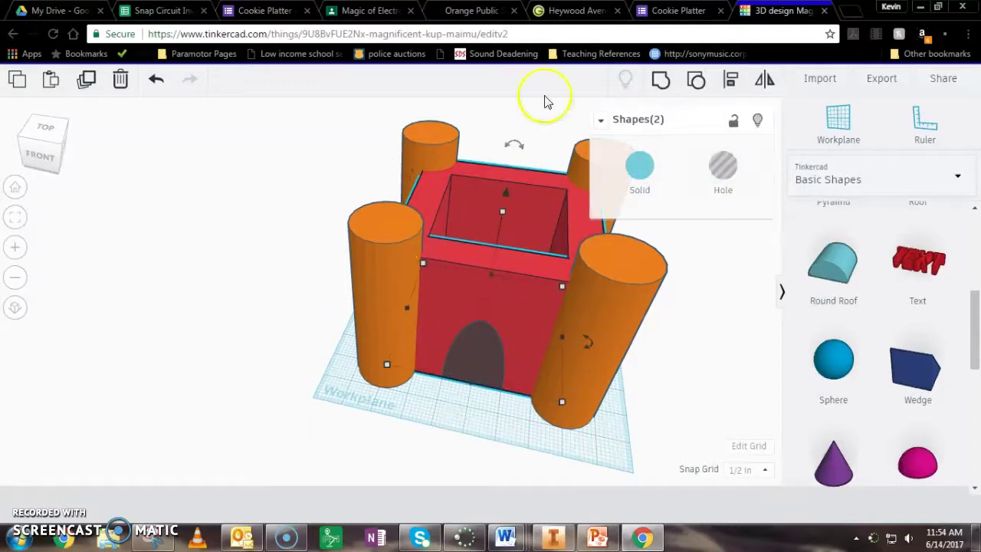
pyautogui.hotkey('ctrl', 'g')
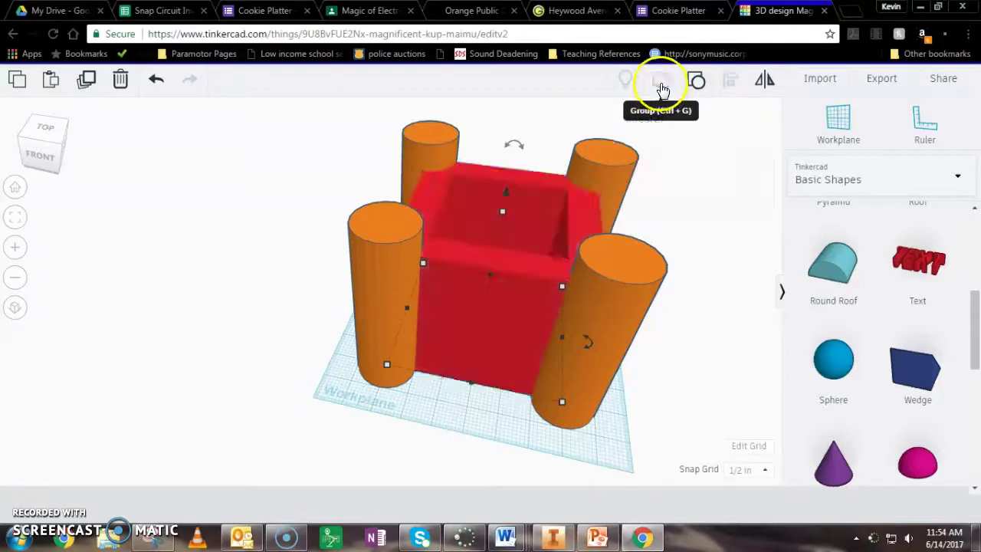
# - Set the workplane on the top face of the front-left tower and place a cone there
pyautogui.moveTo(571, 381); pyautogui.dragTo(379, 351, button='right')
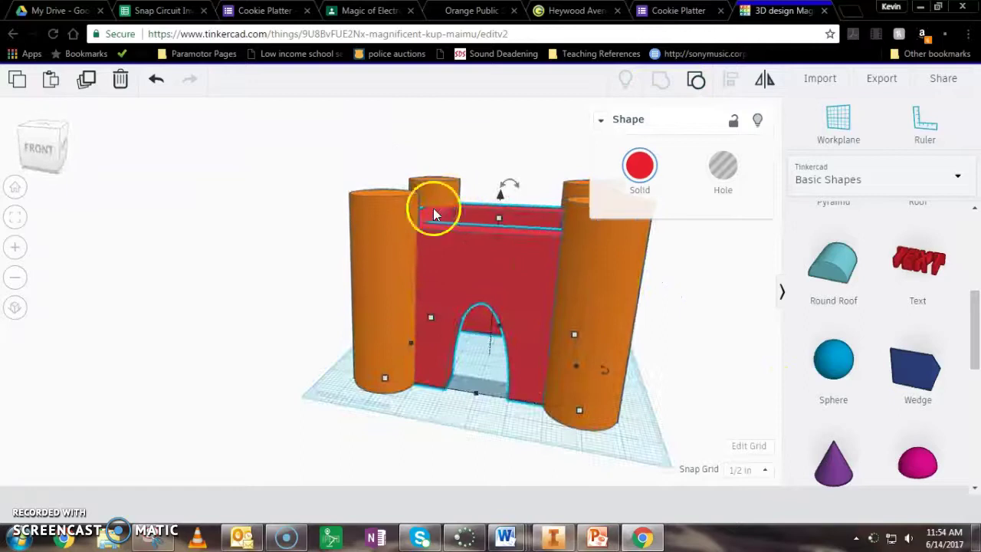
pyautogui.click(388, 193)
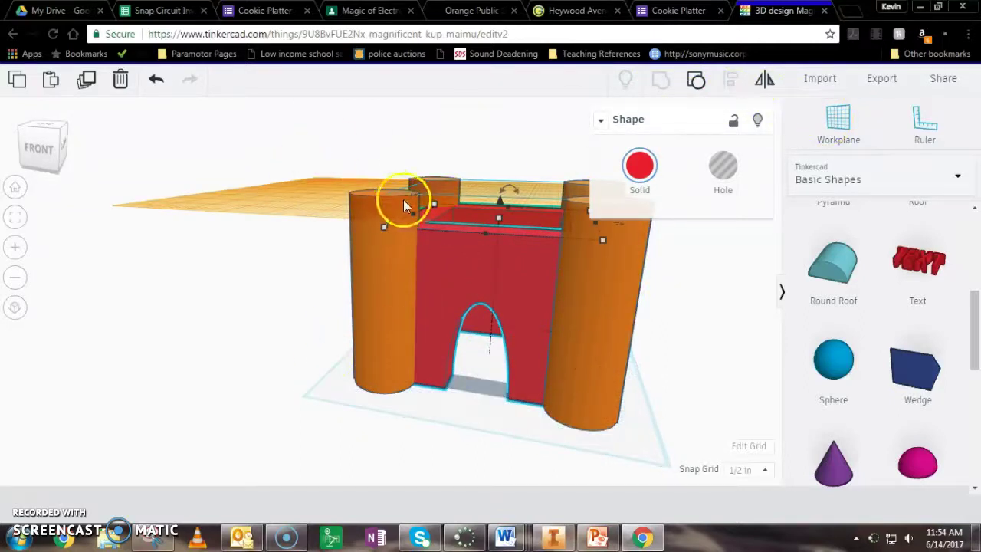
pyautogui.moveTo(302, 230); pyautogui.dragTo(555, 292, button='right')
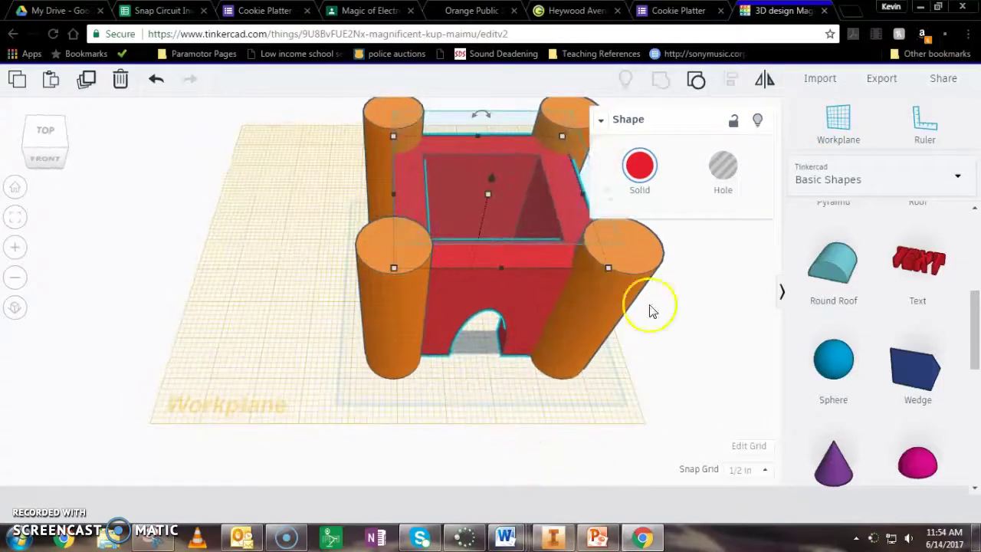
pyautogui.click(394, 242)
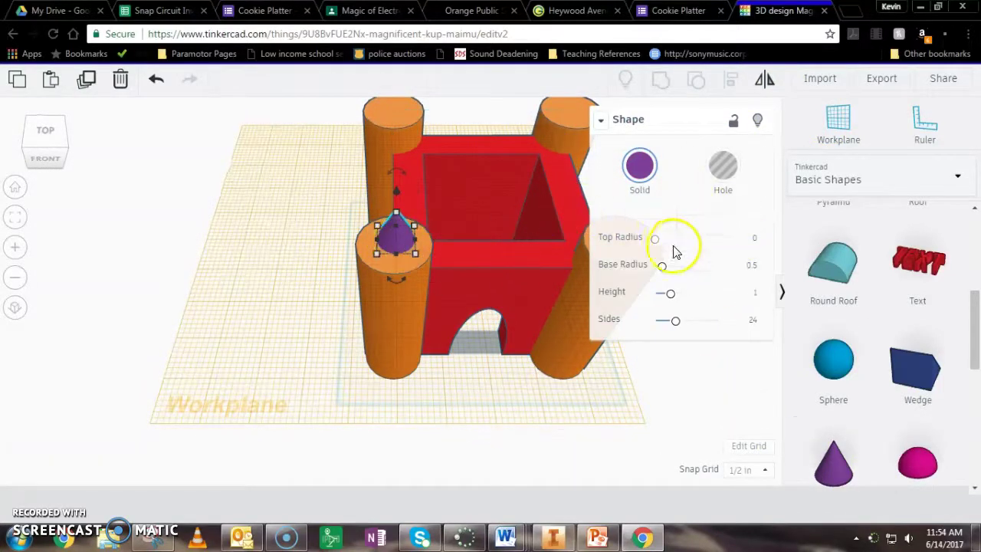
# - Set the cone's base to 3 in by 3 in and center the cone on the front-left tower
pyautogui.click(416, 257)
pyautogui.write('3')
pyautogui.press('Return')
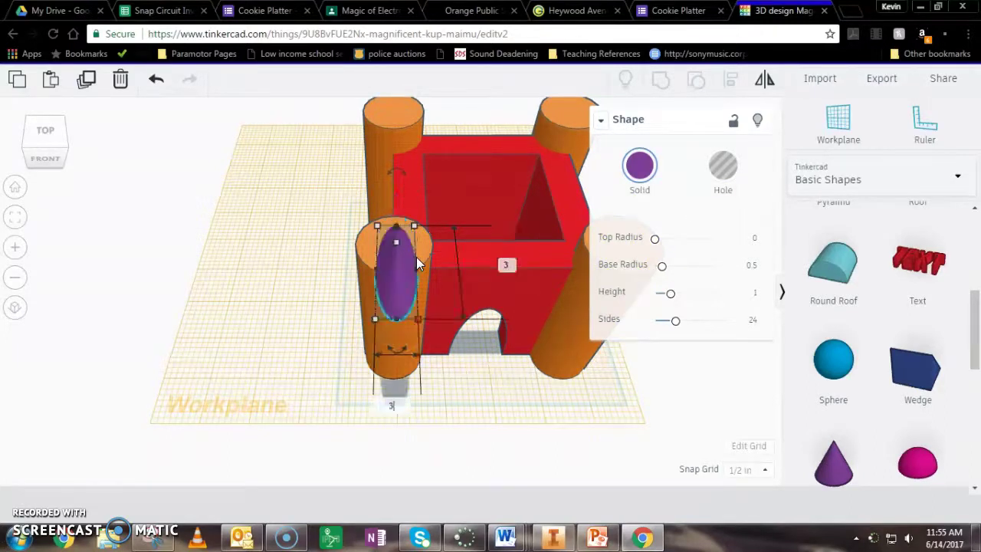
pyautogui.moveTo(429, 288); pyautogui.dragTo(391, 249)
# - Increase the height of the cone roof on the front-left tower
pyautogui.moveTo(411, 319); pyautogui.dragTo(405, 269, button='right')
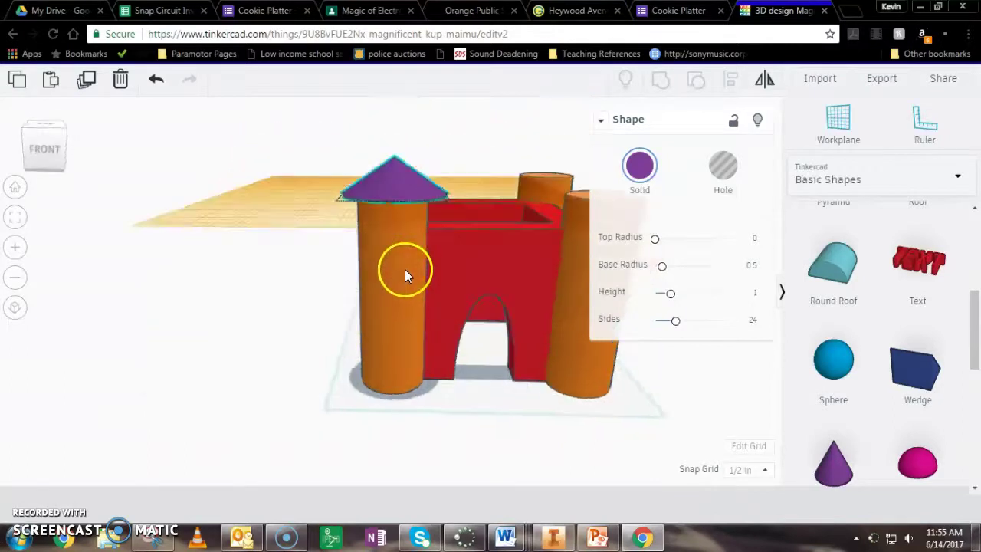
pyautogui.click(394, 161)
pyautogui.click(462, 172)
pyautogui.press('Return')
# - Duplicate the cone roof and move the copy onto the back-left tower
pyautogui.moveTo(454, 184); pyautogui.dragTo(433, 326, button='right')
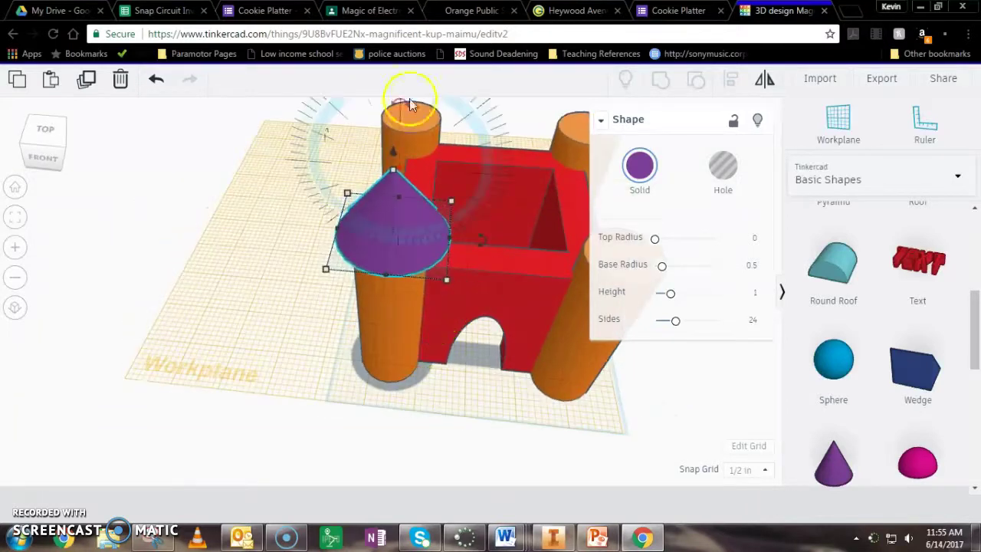
pyautogui.hotkey('ctrl', 'c')
pyautogui.hotkey('ctrl', 'v')
pyautogui.moveTo(446, 214); pyautogui.dragTo(417, 106)
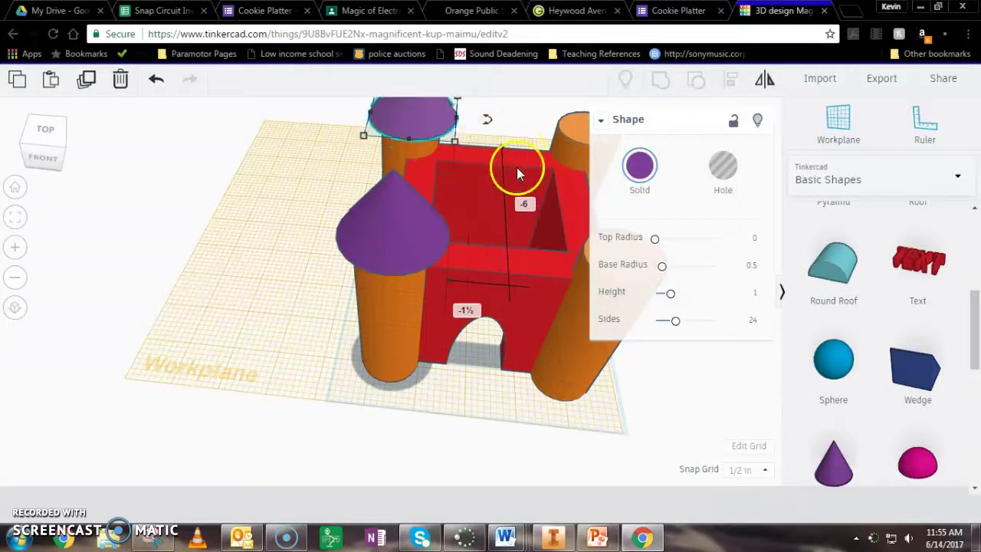
# - Adjust the position of the copied cone in 1/2 in increments until it is centered on the back-left tower
pyautogui.keyDown('shift'); pyautogui.click(388, 222); pyautogui.keyUp('shift')
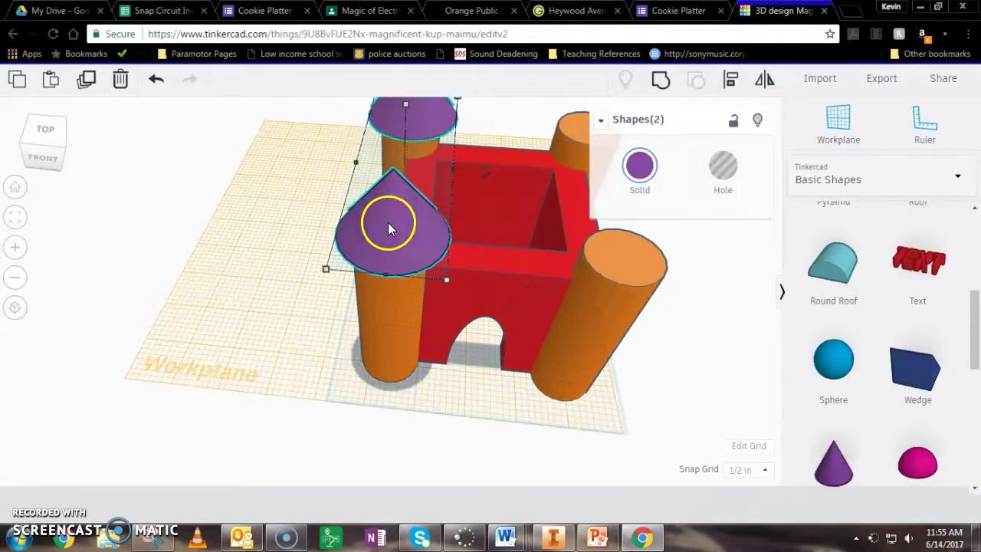
pyautogui.moveTo(413, 230); pyautogui.dragTo(248, 279, button='right')
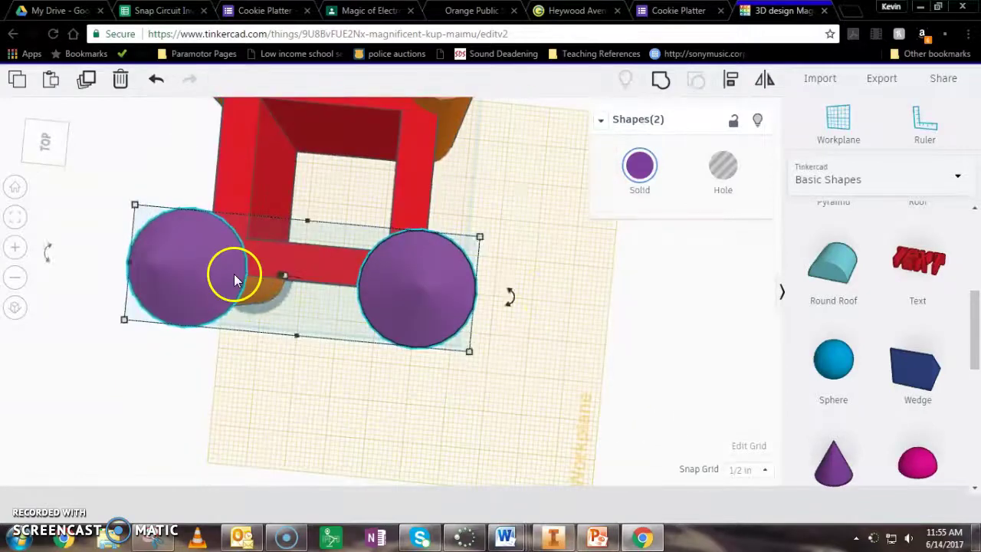
pyautogui.click(269, 381)
pyautogui.click(216, 293)
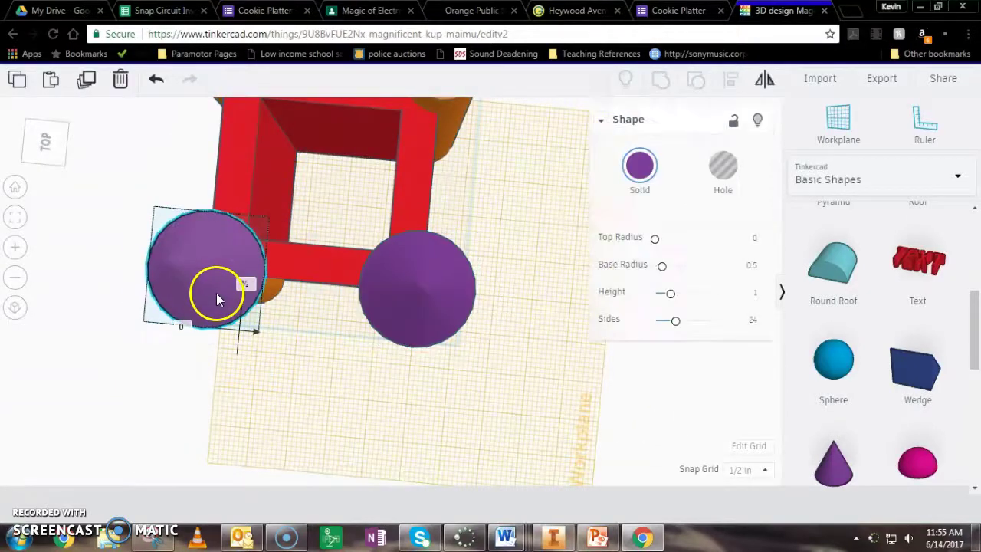
pyautogui.moveTo(317, 376); pyautogui.dragTo(363, 276, button='right')
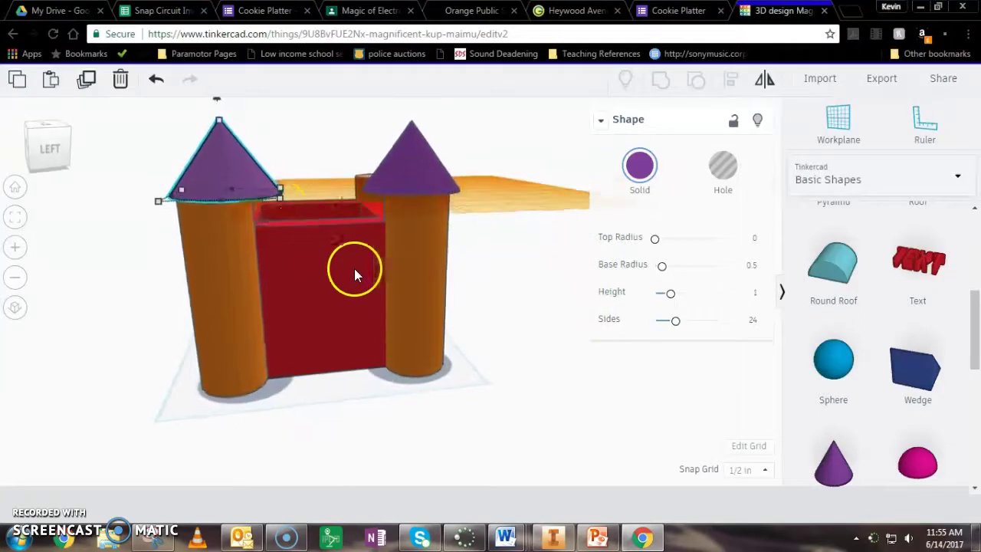
pyautogui.moveTo(142, 318); pyautogui.dragTo(406, 219, button='right')
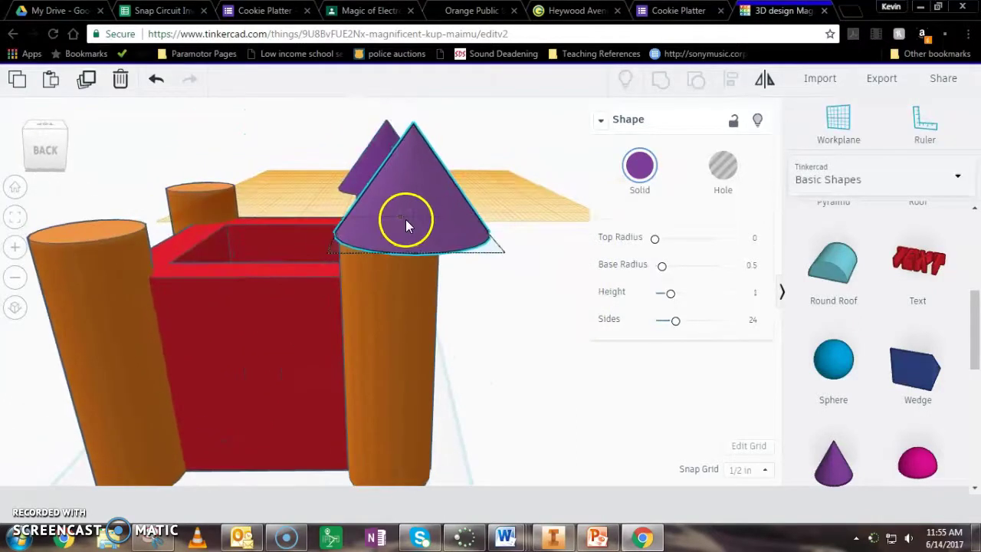
pyautogui.moveTo(529, 355); pyautogui.dragTo(211, 184, button='right')
pyautogui.moveTo(216, 189); pyautogui.dragTo(227, 198)
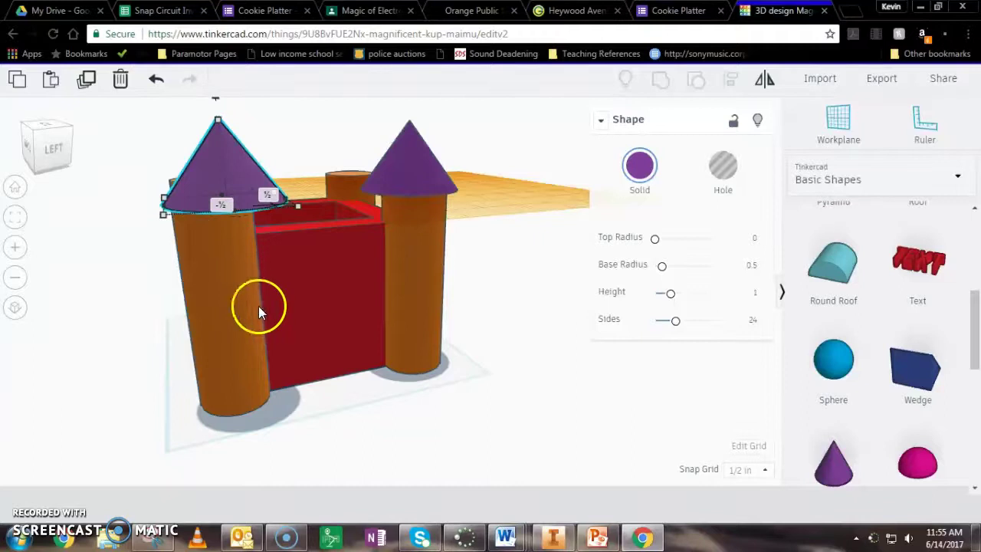
# - Copy both left-hand cone roofs together and position the pair on the two right-hand towers
pyautogui.moveTo(132, 343); pyautogui.dragTo(387, 364, button='right')
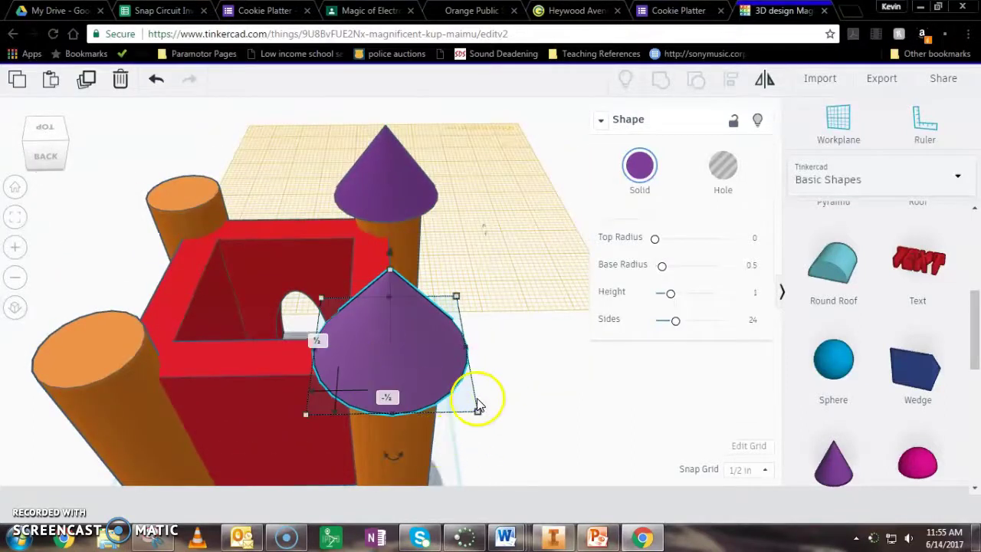
pyautogui.keyDown('shift'); pyautogui.click(359, 186); pyautogui.keyUp('shift')
pyautogui.hotkey('ctrl', 'c')
pyautogui.hotkey('ctrl', 'v')
pyautogui.moveTo(481, 347); pyautogui.dragTo(63, 332)
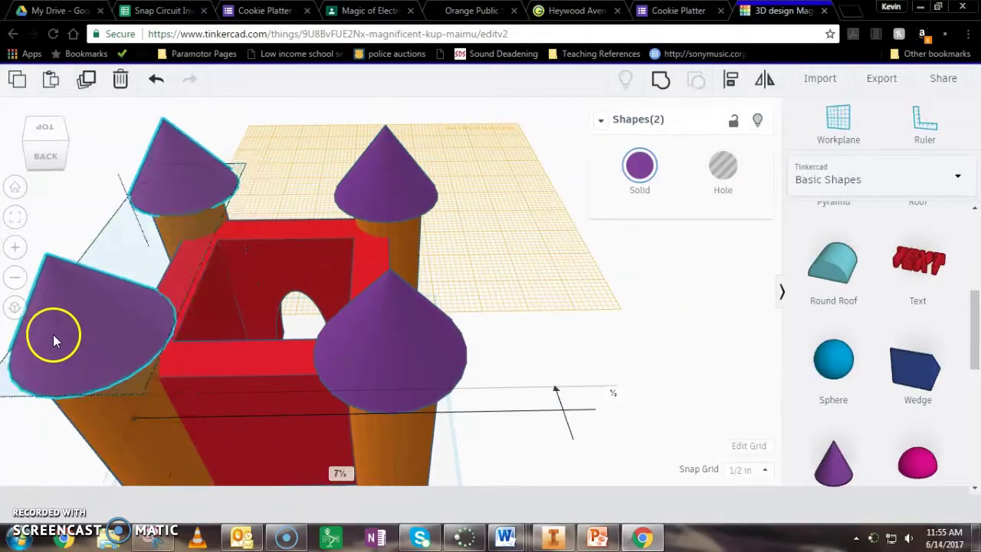
pyautogui.moveTo(492, 381); pyautogui.dragTo(773, 322, button='right')
pyautogui.moveTo(299, 355); pyautogui.dragTo(407, 379, button='right')
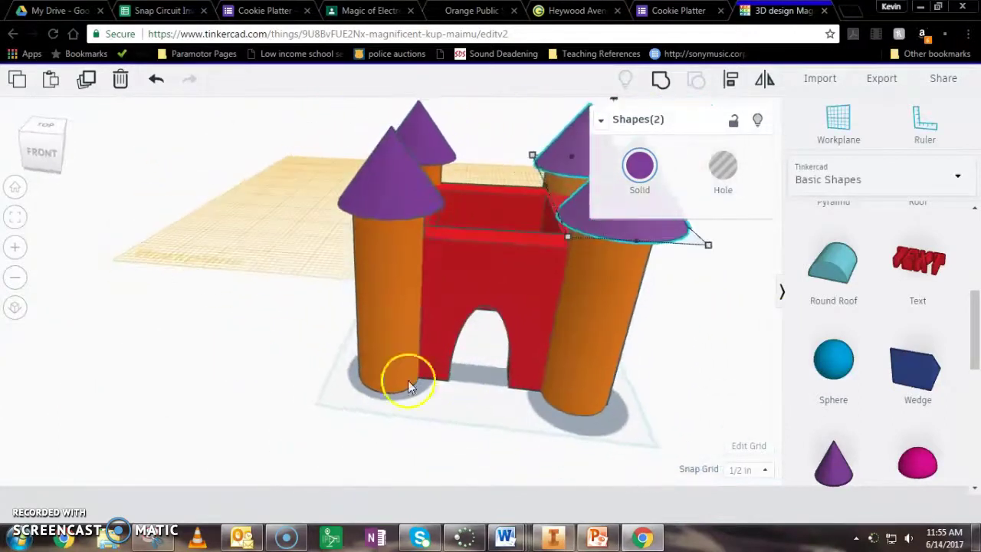
pyautogui.click(245, 389)
# - Set the workplane on the top face of the front wall and return to the first basic shapes
pyautogui.moveTo(458, 436); pyautogui.dragTo(532, 250, button='right')
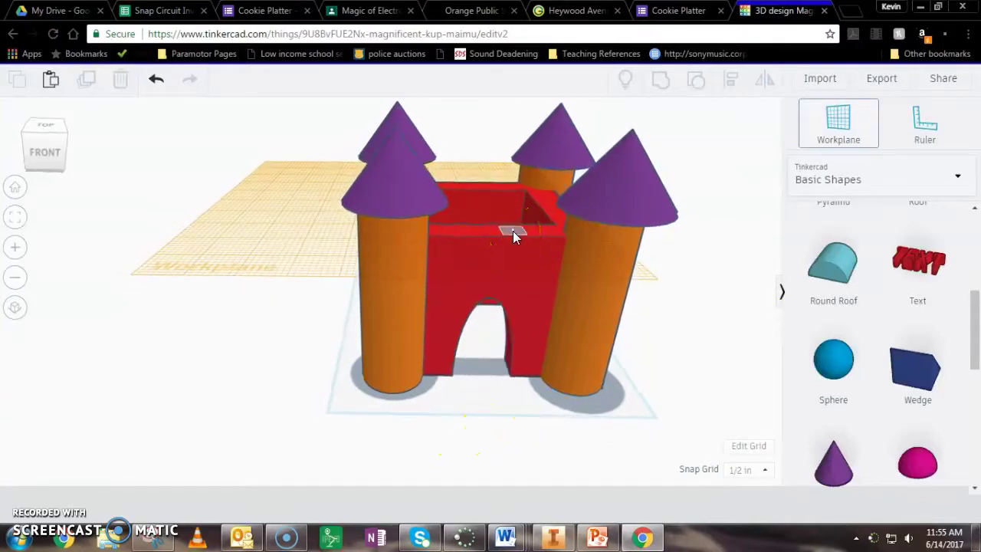
pyautogui.click(513, 231)
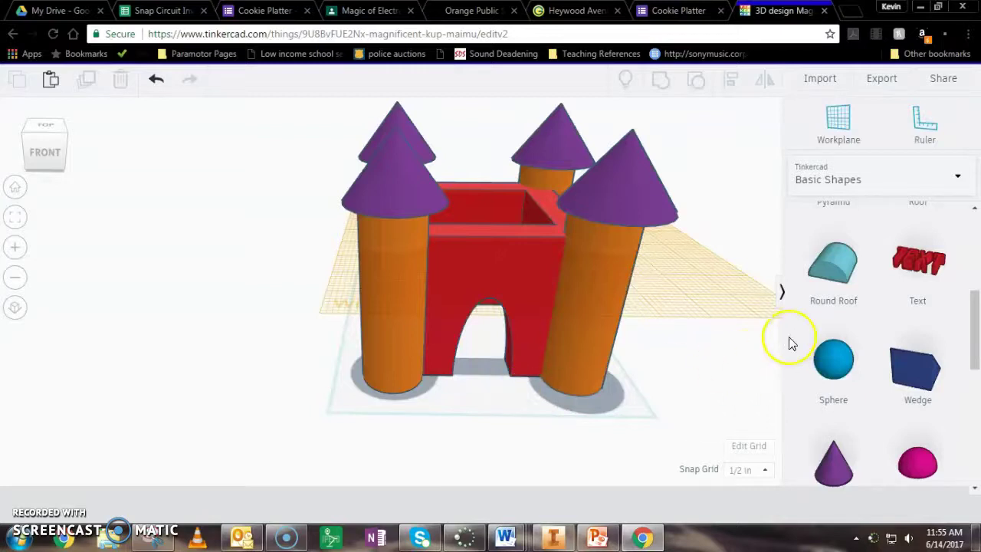
pyautogui.moveTo(974, 326); pyautogui.dragTo(969, 232)
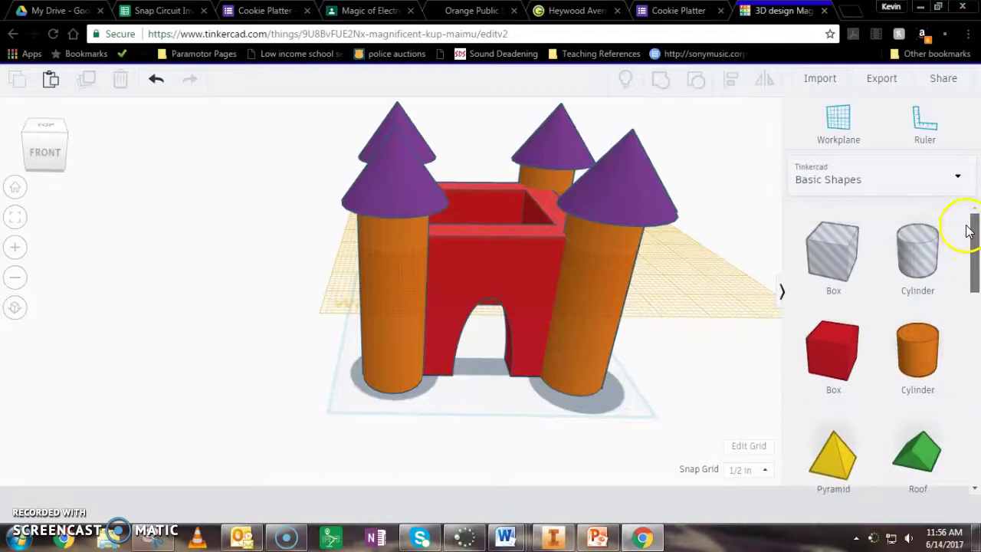
# - Place a box on top of the wall frame and make it 8 in long and 0.25 in wide, spanning front to back
pyautogui.moveTo(819, 354); pyautogui.dragTo(474, 177)
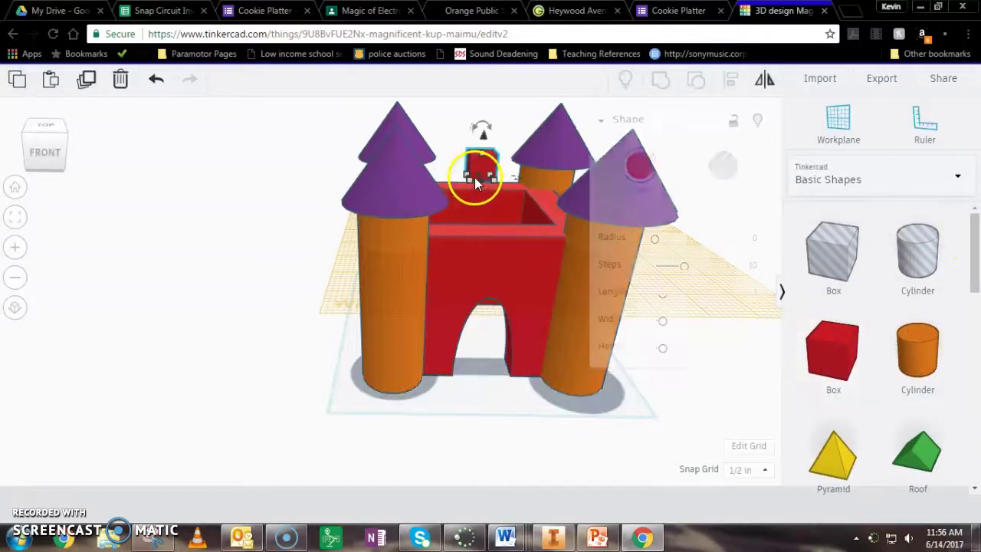
pyautogui.moveTo(513, 288); pyautogui.dragTo(524, 220, button='right')
pyautogui.moveTo(565, 174); pyautogui.dragTo(504, 180)
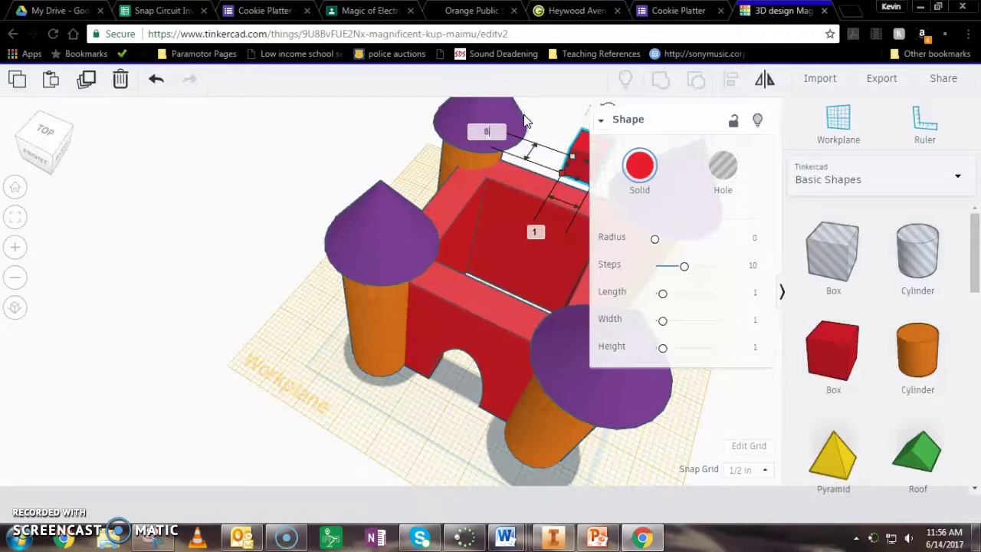
pyautogui.press('Return')
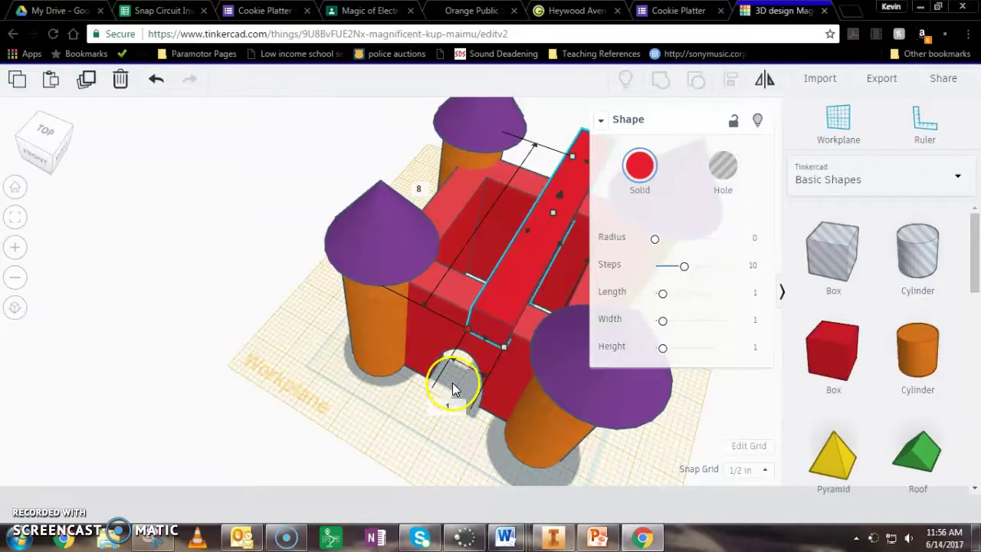
pyautogui.write('.25')
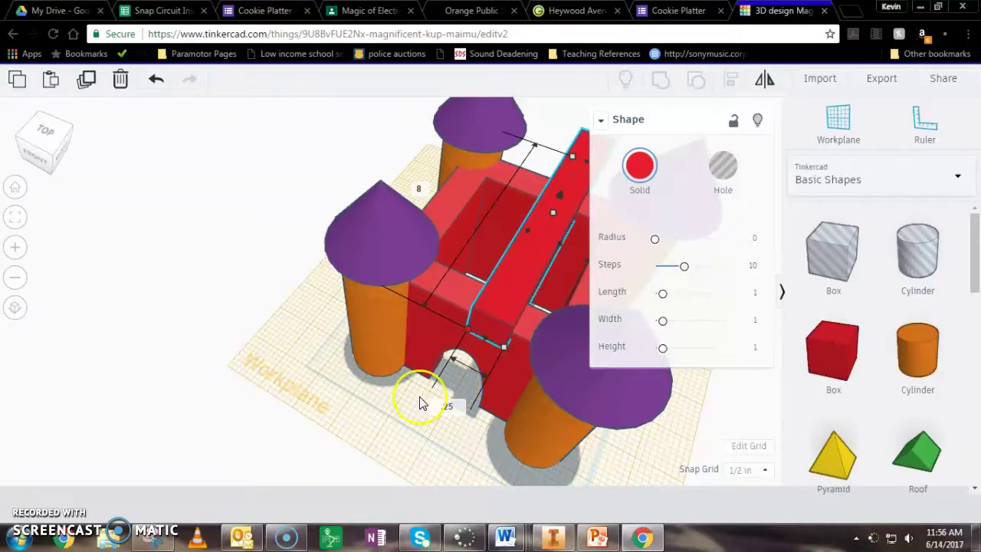
pyautogui.press('Return')
# - Extend the long strip 1/2 in down into the wall tops instead of above them and turn it into a hole
pyautogui.click(466, 365)
pyautogui.click(501, 341)
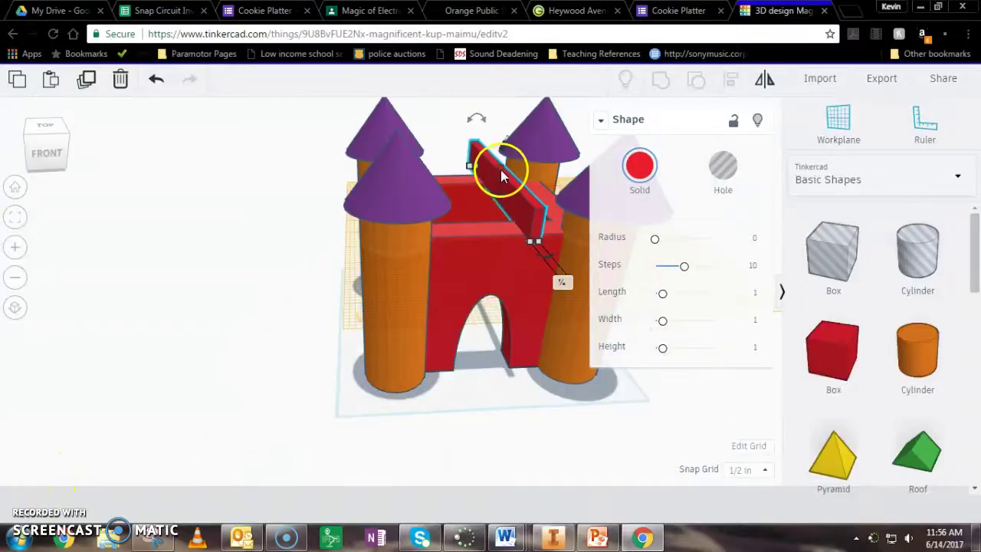
pyautogui.moveTo(500, 168); pyautogui.dragTo(495, 197)
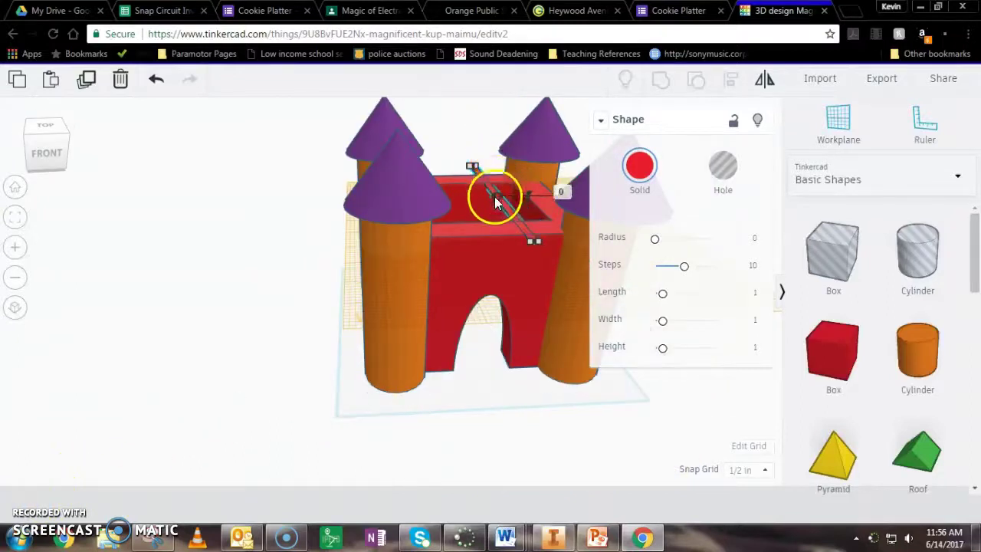
pyautogui.click(723, 167)
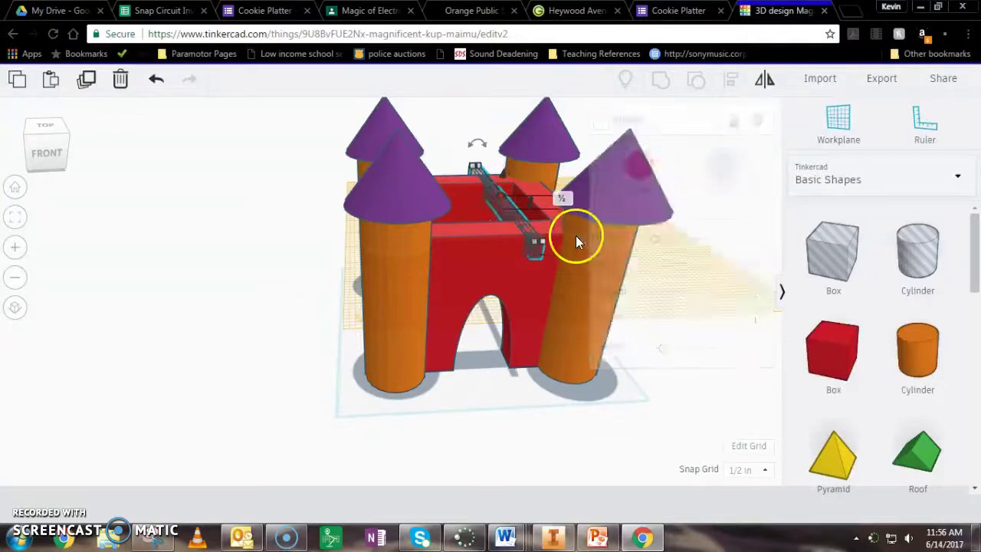
# - Duplicate the hole strip twice toward the left of the front wall, offsetting the first copy by 1/2 in
pyautogui.click(494, 215)
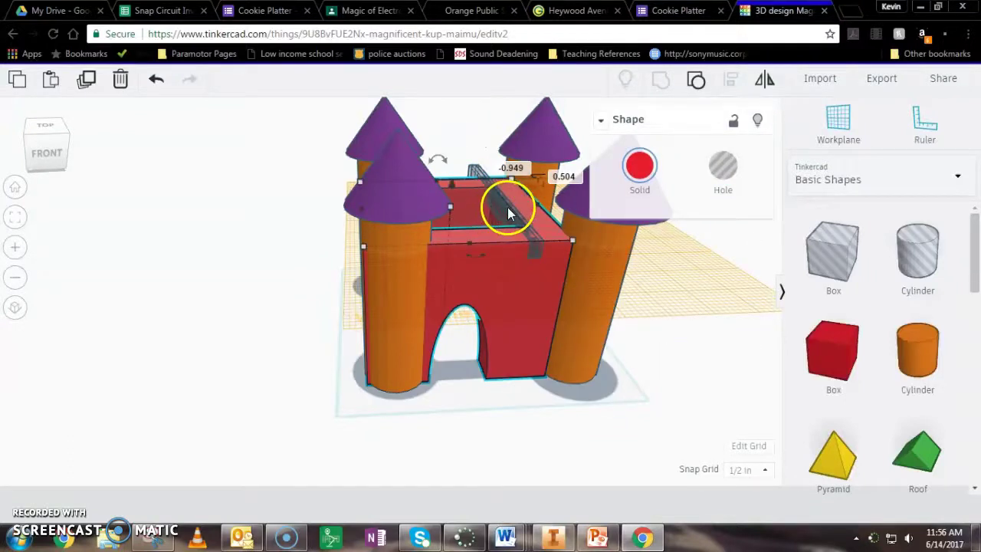
pyautogui.hotkey('ctrl', 'z')
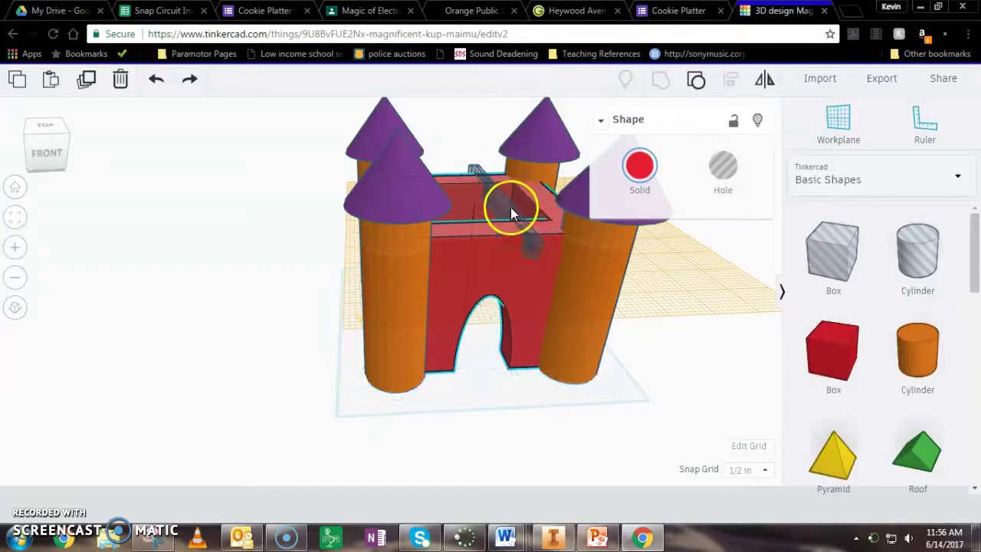
pyautogui.click(506, 206)
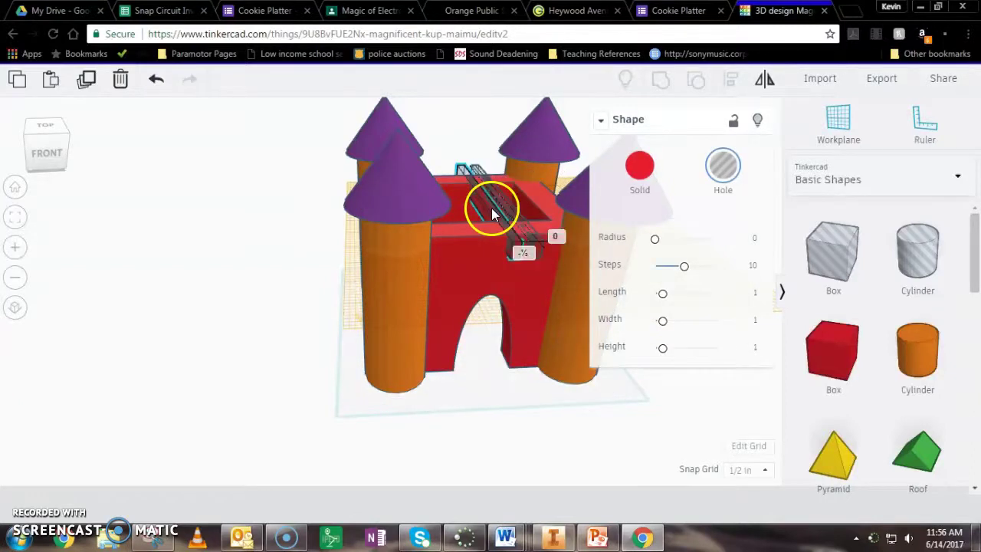
pyautogui.moveTo(539, 273); pyautogui.dragTo(486, 214)
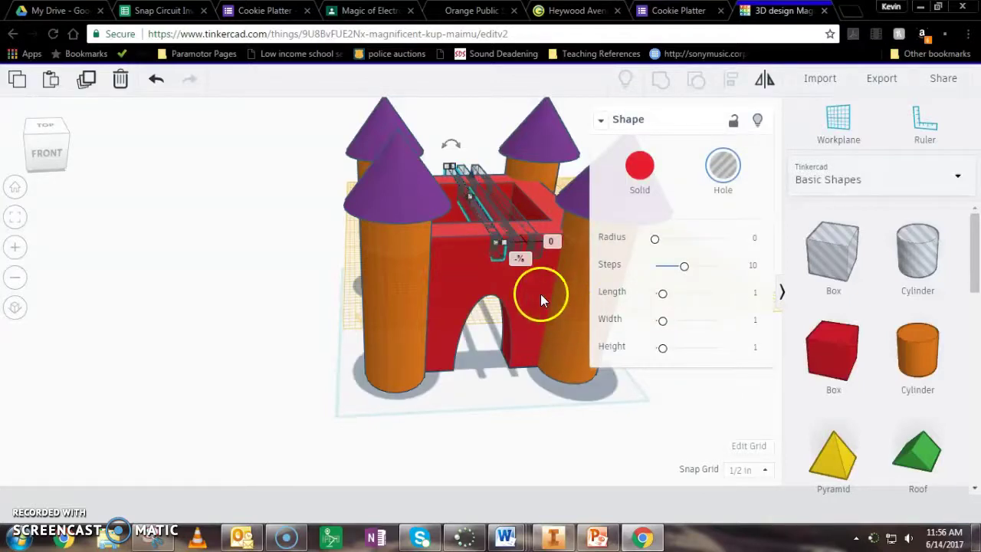
# - Delete the rightmost hole strip and repeat the remaining pair across the wall tops toward the left-hand towers
pyautogui.moveTo(486, 383); pyautogui.dragTo(516, 355, button='right')
pyautogui.click(535, 261)
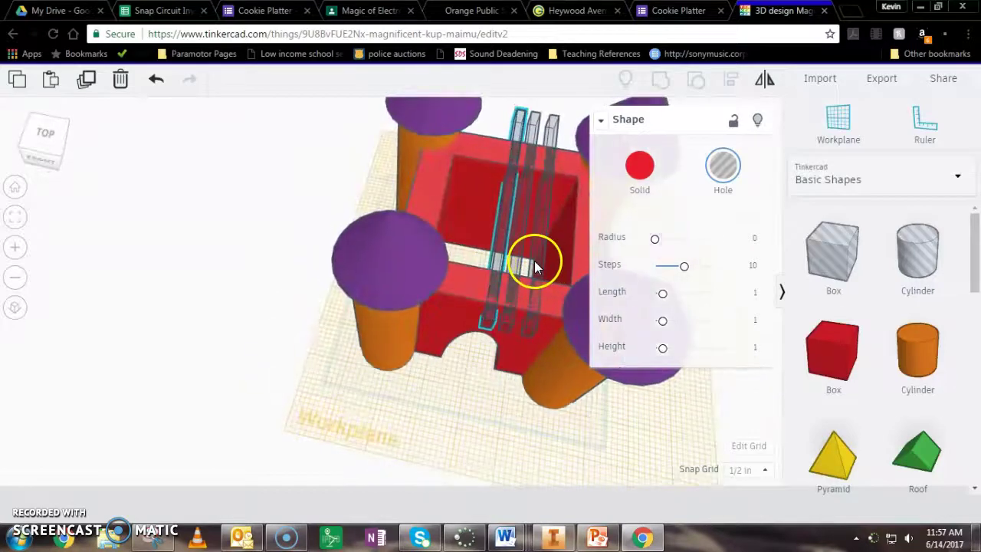
pyautogui.moveTo(536, 247); pyautogui.dragTo(510, 256)
pyautogui.keyDown('shift'); pyautogui.click(497, 257); pyautogui.keyUp('shift')
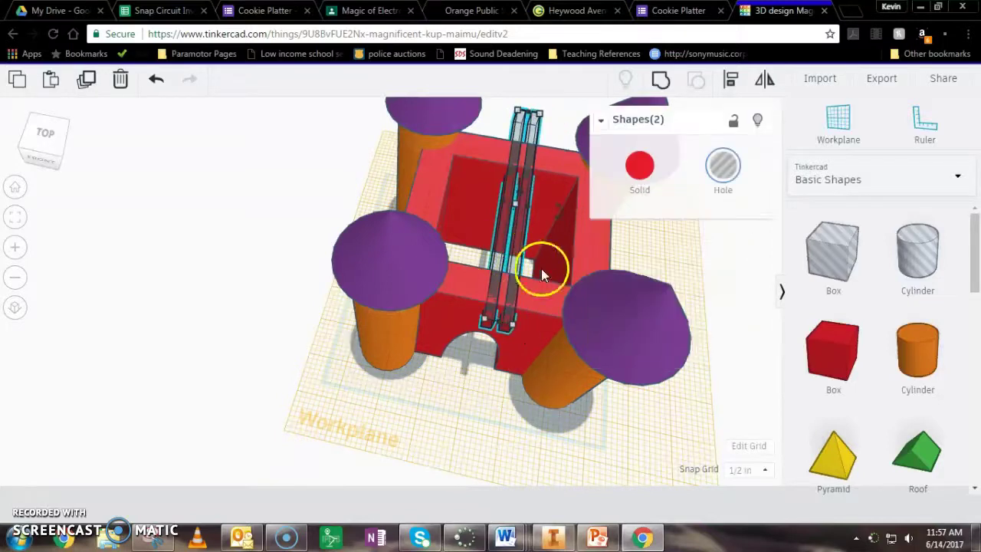
pyautogui.moveTo(529, 261); pyautogui.dragTo(510, 296)
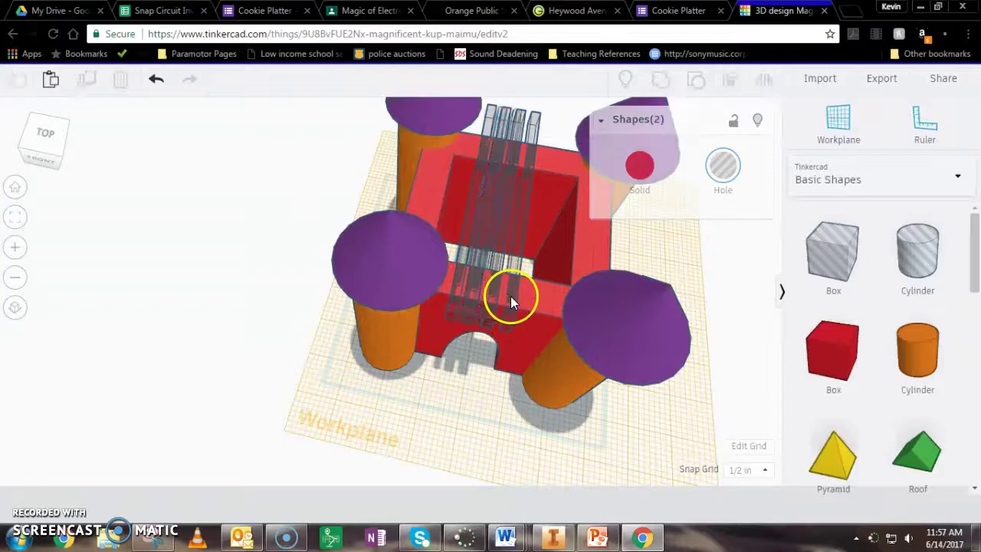
pyautogui.moveTo(501, 222); pyautogui.dragTo(472, 226)
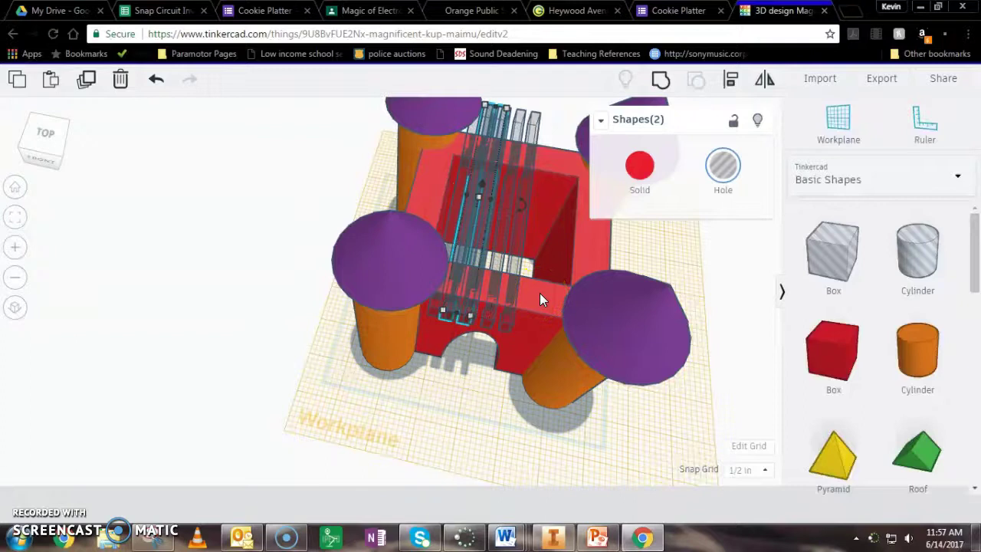
pyautogui.click(521, 261)
pyautogui.moveTo(521, 260)
pyautogui.mouseDown()
pyautogui.moveTo(561, 265)
pyautogui.moveTo(533, 261)
pyautogui.mouseUp()
pyautogui.hotkey('ctrl', 'z')
pyautogui.hotkey('ctrl', 'z')
pyautogui.hotkey('ctrl', 'z')
pyautogui.hotkey('ctrl', 'z')
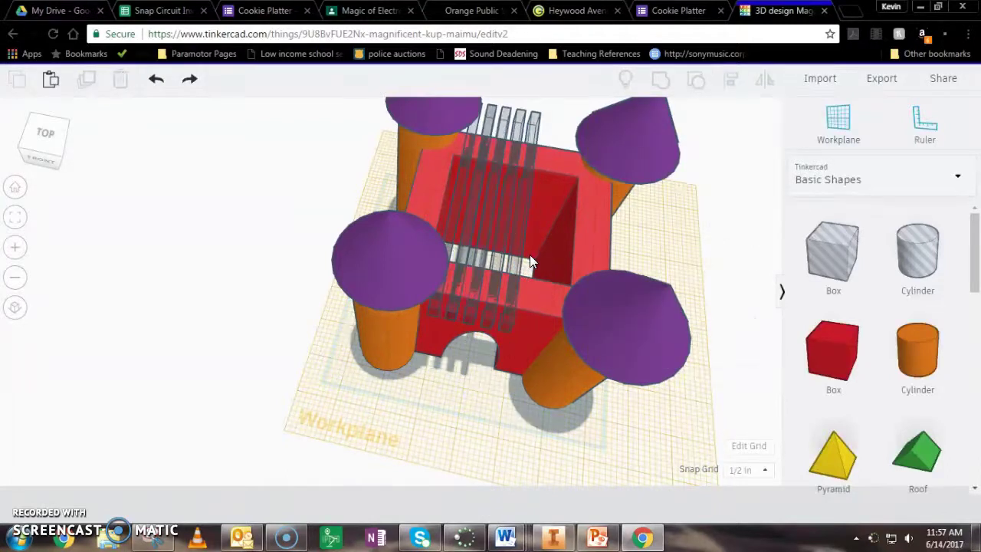
# - Copy a pair of hole strips over to the right-hand part of the front wall to complete the row
pyautogui.moveTo(491, 239); pyautogui.dragTo(562, 246)
pyautogui.moveTo(536, 385); pyautogui.dragTo(502, 261, button='right')
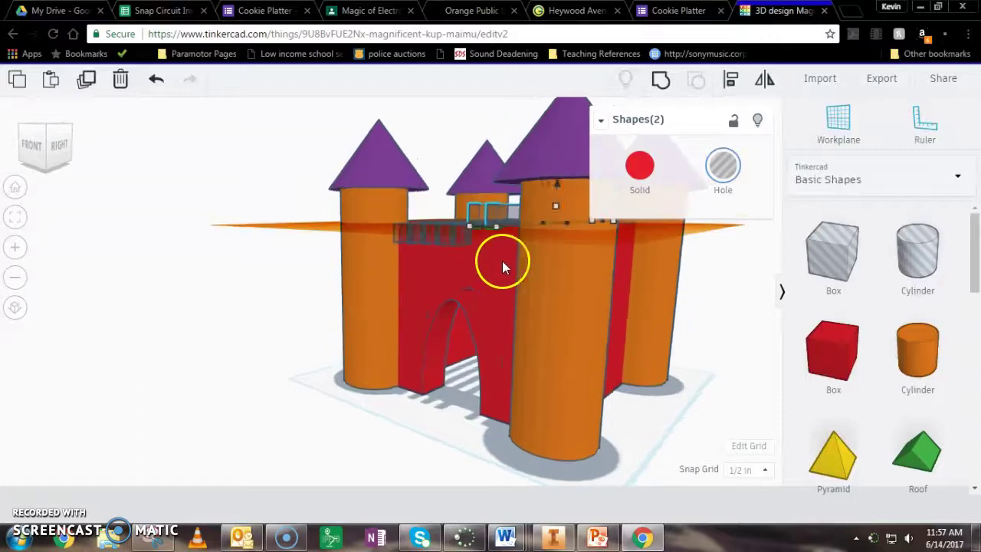
pyautogui.moveTo(552, 208); pyautogui.dragTo(554, 361, button='right')
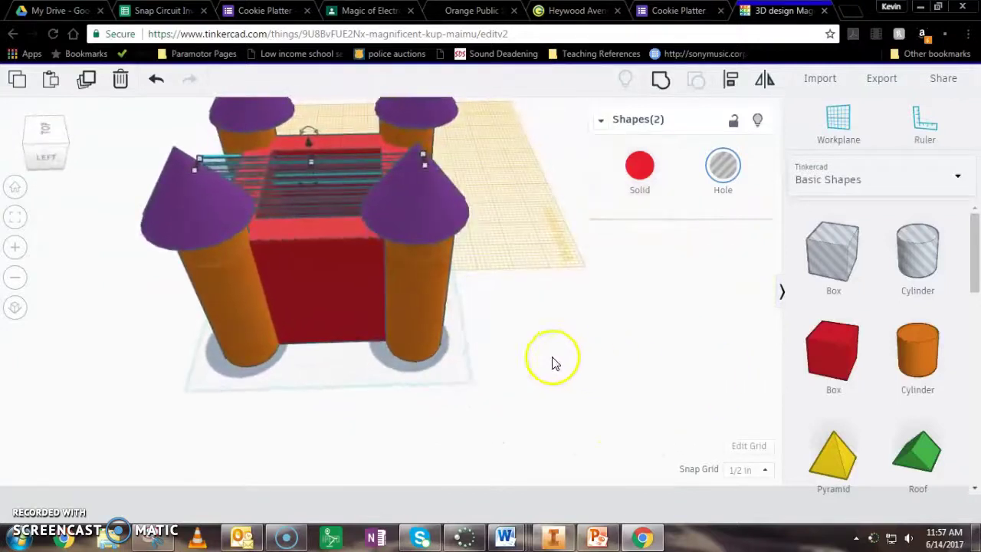
pyautogui.moveTo(436, 289); pyautogui.dragTo(499, 258, button='right')
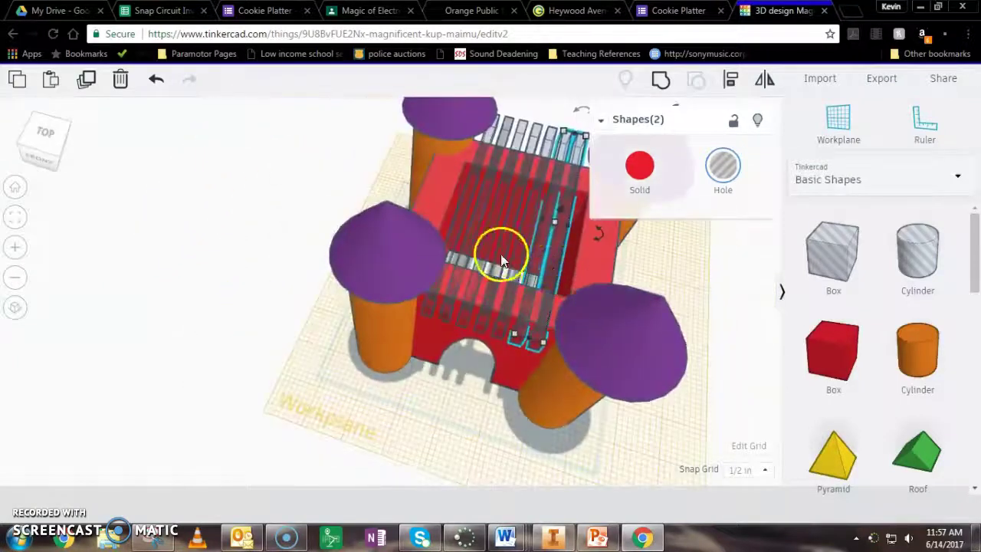
# - Duplicate all seven hole strips together, rotate the copies by 90° and center them across the two side walls
pyautogui.keyDown('shift'); pyautogui.click(516, 269); pyautogui.keyUp('shift')
pyautogui.keyDown('shift'); pyautogui.click(500, 267); pyautogui.keyUp('shift')
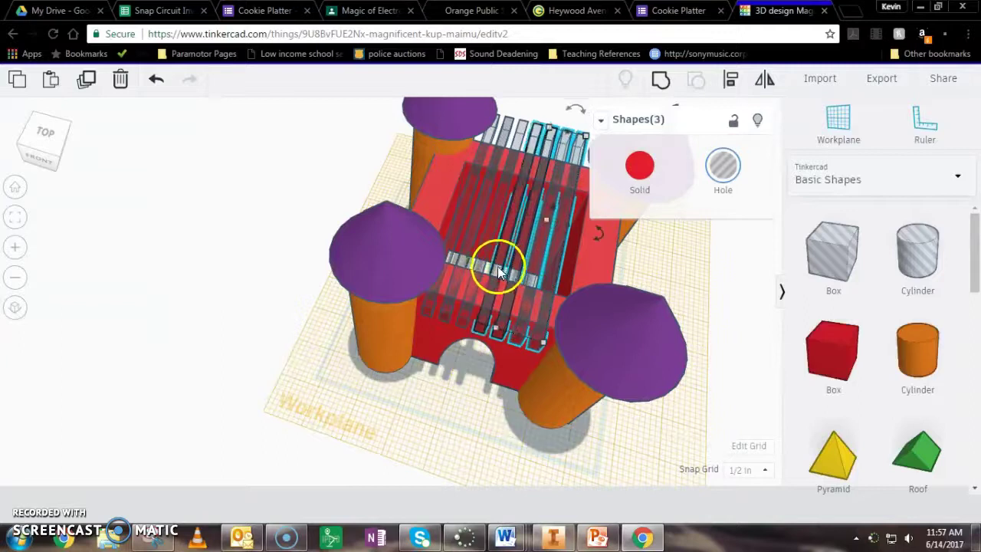
pyautogui.keyDown('shift'); pyautogui.click(481, 264); pyautogui.keyUp('shift')
pyautogui.keyDown('shift'); pyautogui.click(449, 233); pyautogui.keyUp('shift')
pyautogui.keyDown('shift'); pyautogui.click(456, 240); pyautogui.keyUp('shift')
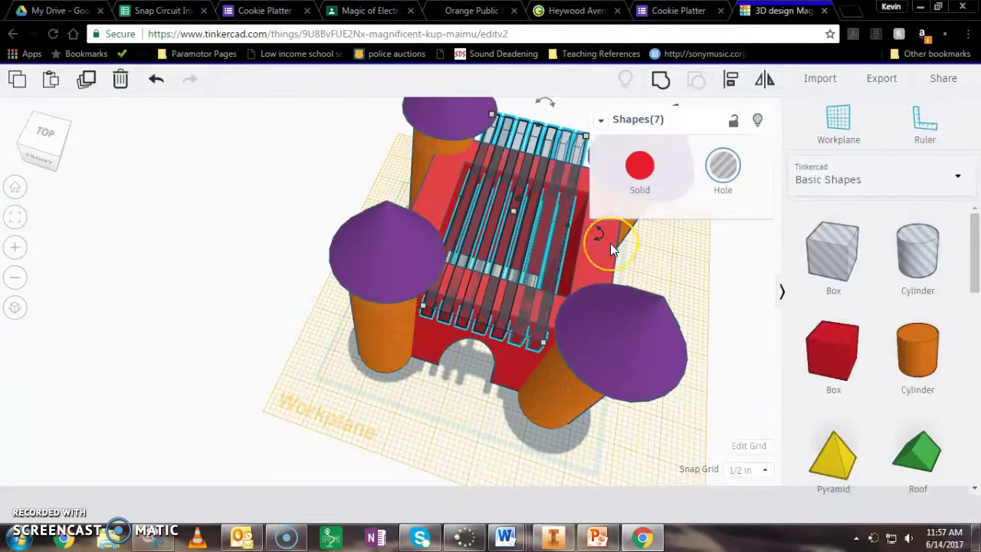
pyautogui.moveTo(611, 243); pyautogui.dragTo(532, 382)
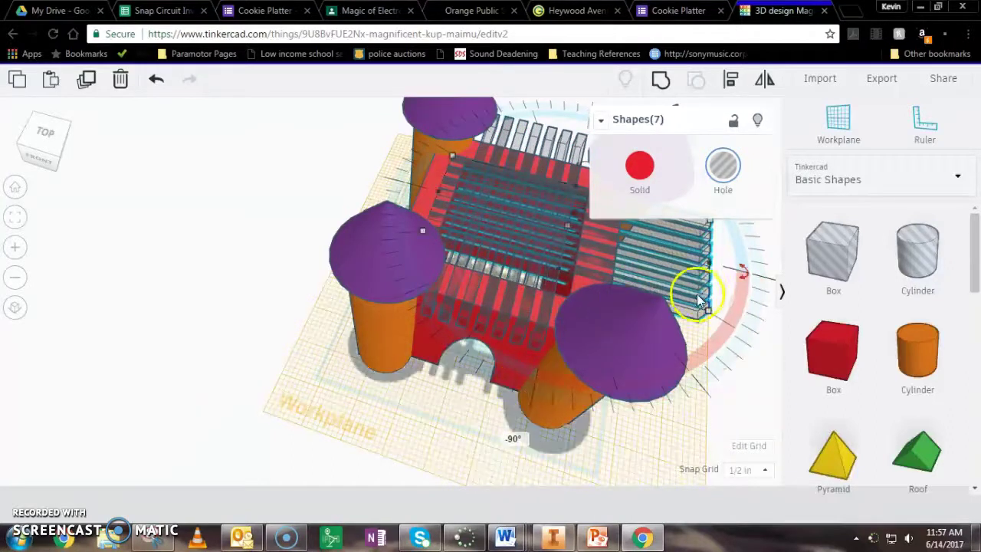
pyautogui.moveTo(703, 297); pyautogui.dragTo(636, 299)
pyautogui.moveTo(333, 467); pyautogui.dragTo(512, 434, button='right')
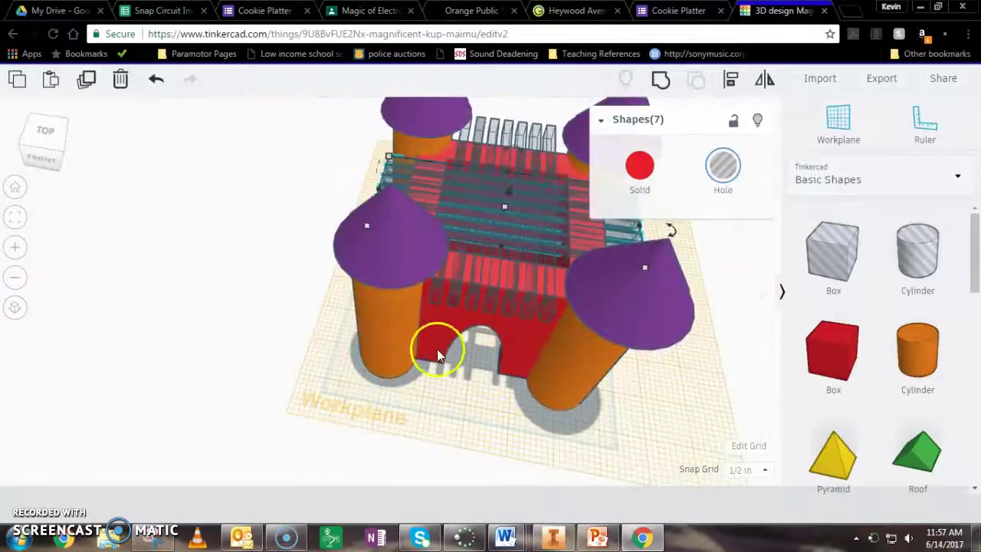
pyautogui.click(258, 384)
# - Place a copy of the wall frame beside the castle, ungroup it and remove its arched doorway cutout
pyautogui.scroll(-5, 257, 386)
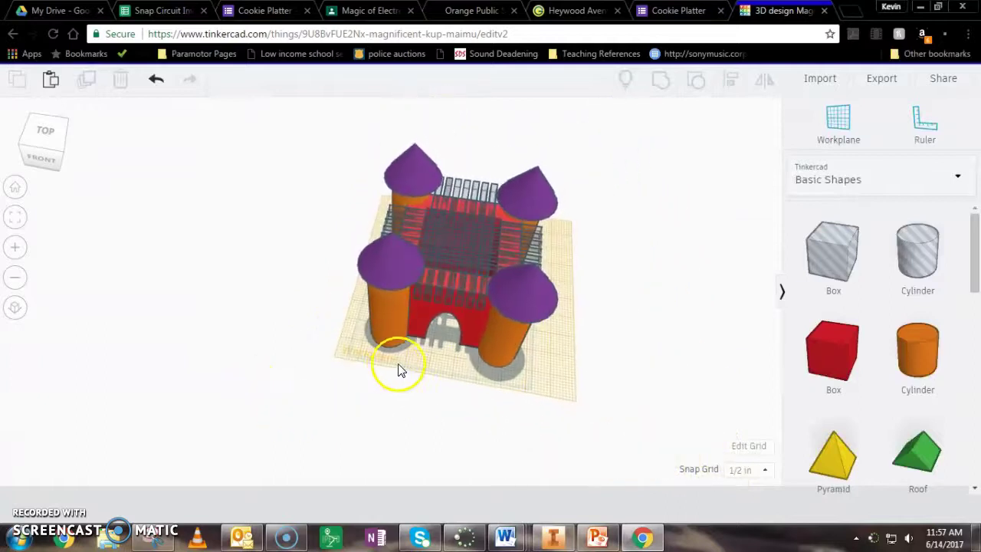
pyautogui.scroll(3, 599, 340)
pyautogui.click(499, 338)
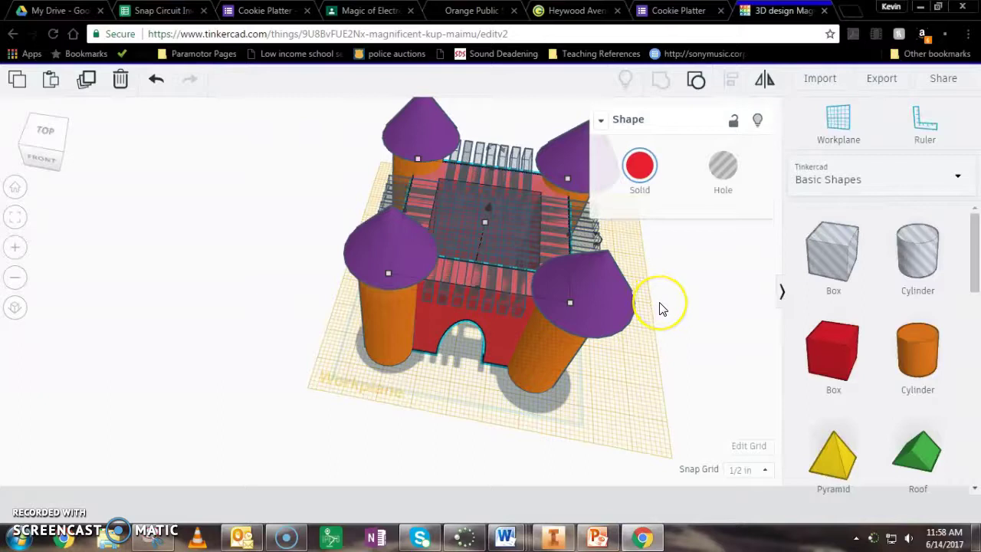
pyautogui.moveTo(659, 305); pyautogui.dragTo(245, 368)
pyautogui.moveTo(268, 355); pyautogui.dragTo(312, 245, button='right')
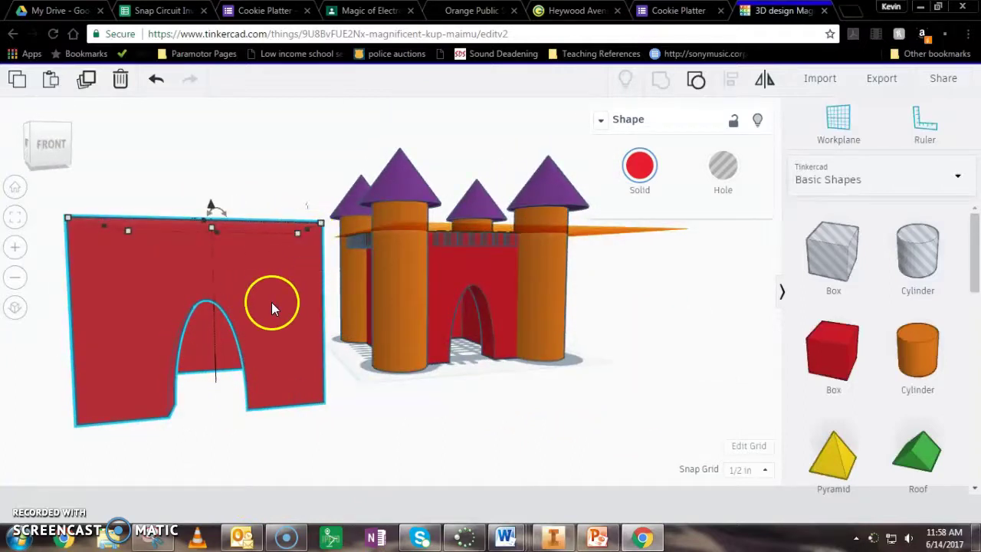
pyautogui.click(696, 80)
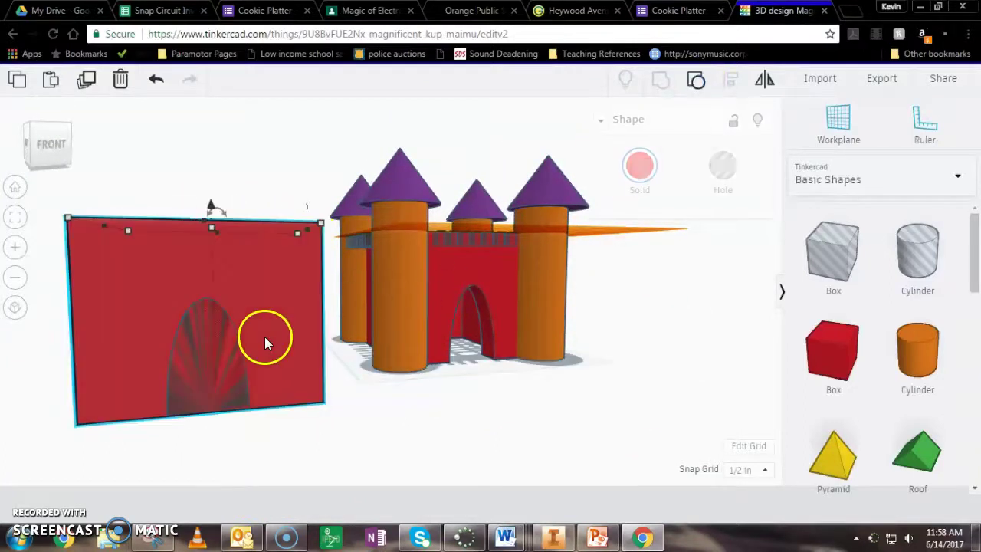
pyautogui.moveTo(196, 311); pyautogui.dragTo(350, 377, button='right')
pyautogui.click(396, 371)
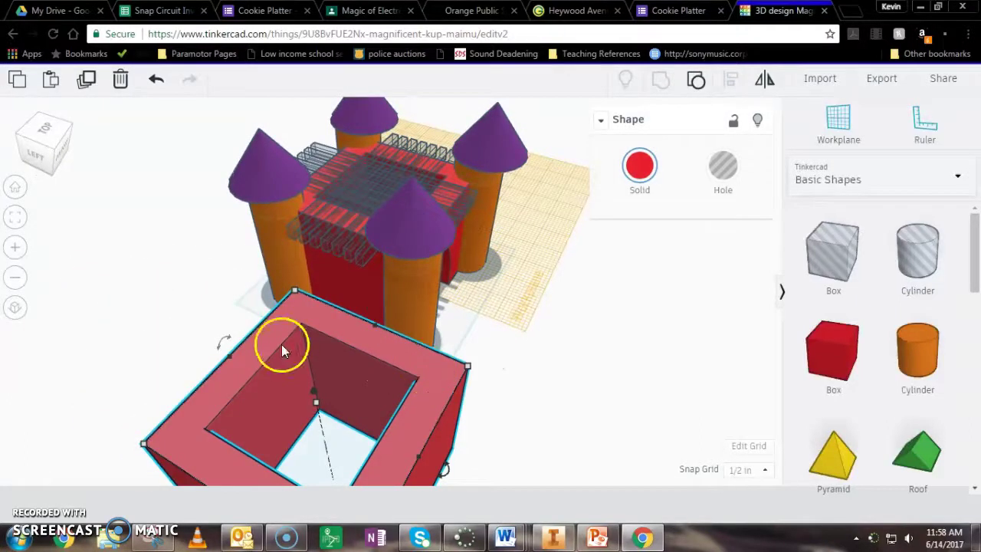
# - Resize the copied wall frame to a 5 by 5 in footprint
pyautogui.moveTo(466, 365)
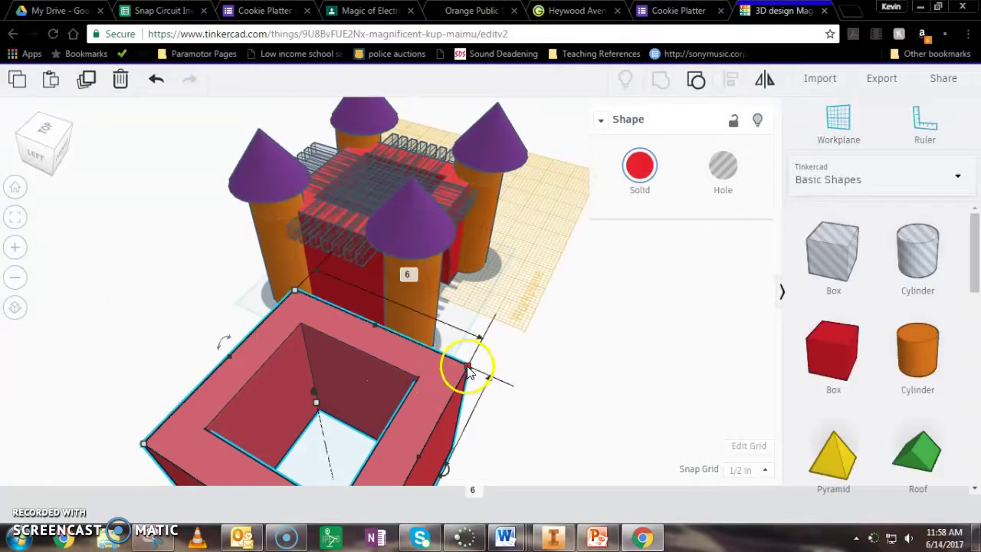
pyautogui.click(408, 274)
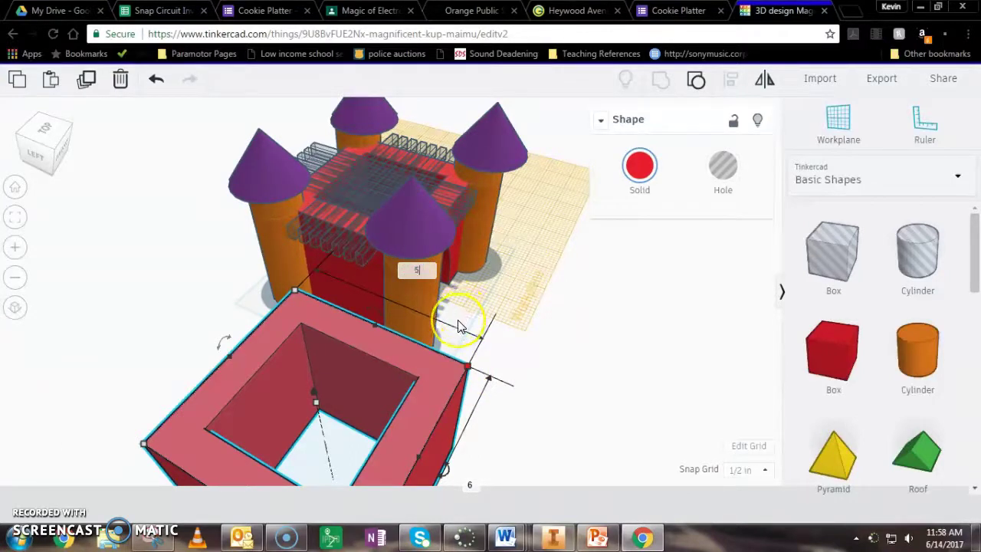
pyautogui.press('Return')
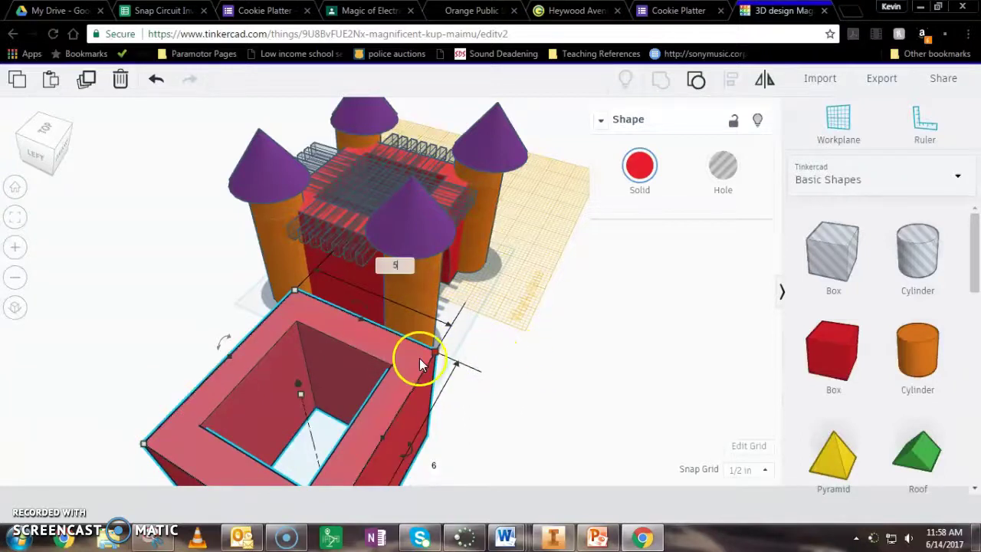
pyautogui.moveTo(502, 398); pyautogui.dragTo(569, 401, button='right')
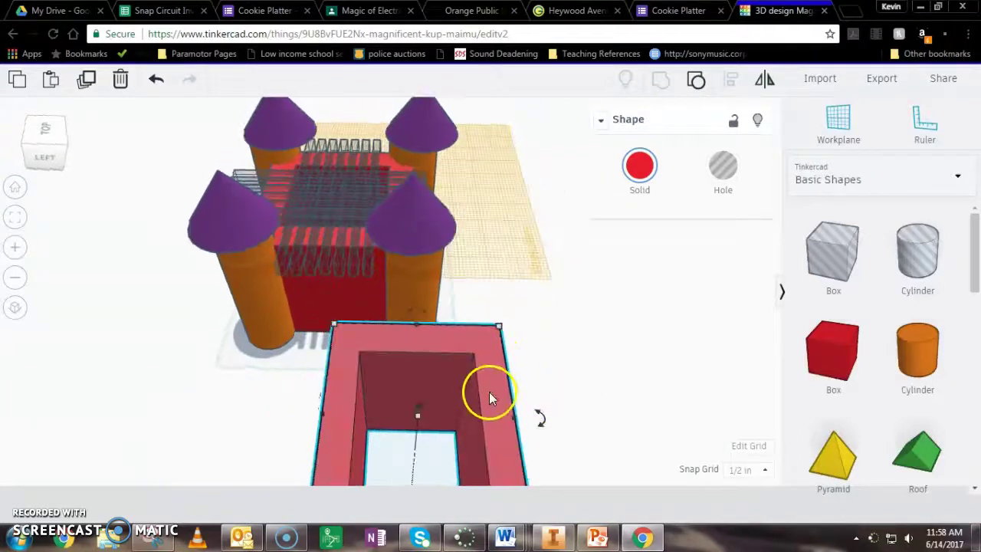
pyautogui.click(500, 329)
pyautogui.click(568, 420)
pyautogui.write('5')
pyautogui.press('Return')
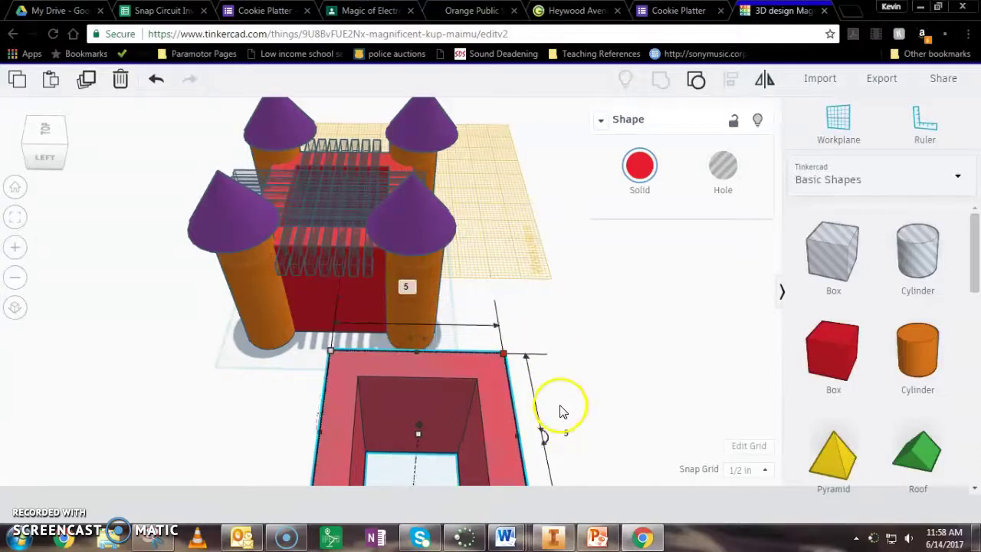
# - Move the resized wall frame copy next to the castle and discard it
pyautogui.moveTo(507, 435); pyautogui.dragTo(393, 199)
pyautogui.hotkey('ctrl', 'z')
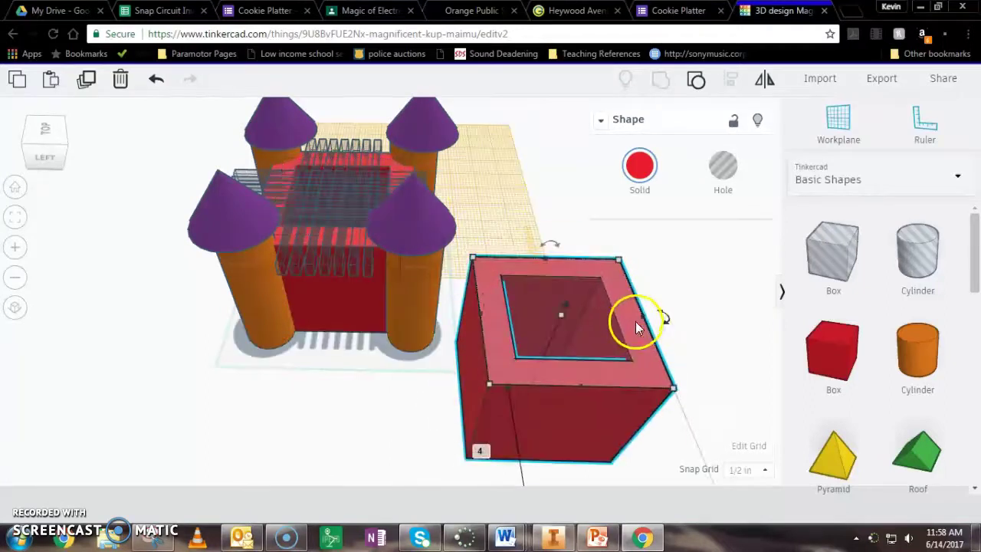
pyautogui.hotkey('ctrl', 'z')
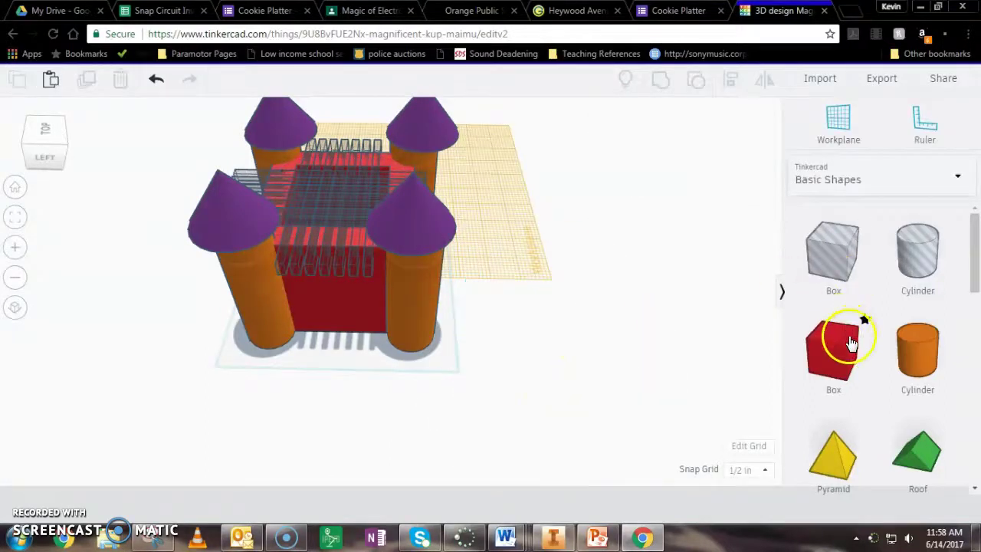